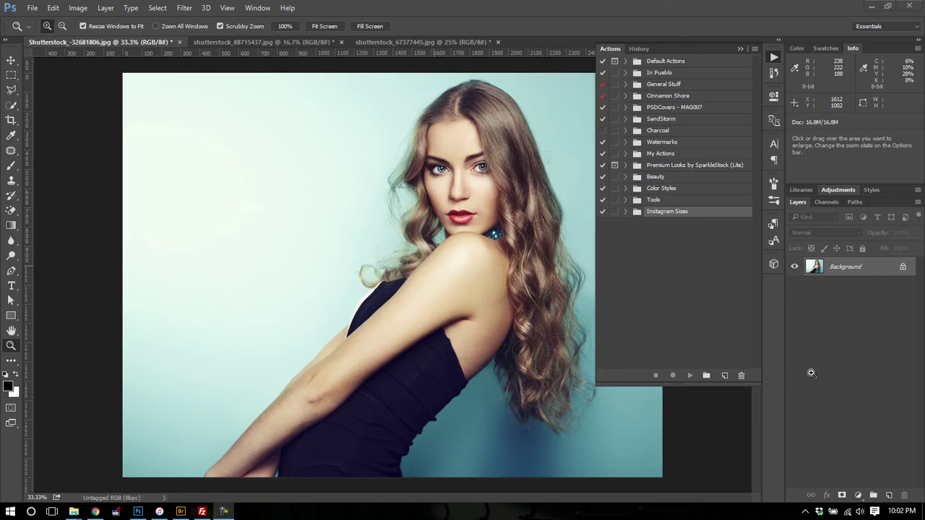
# Step: Hide the floating Actions panel, then reopen it from the panel list
pyautogui.click(775, 57)
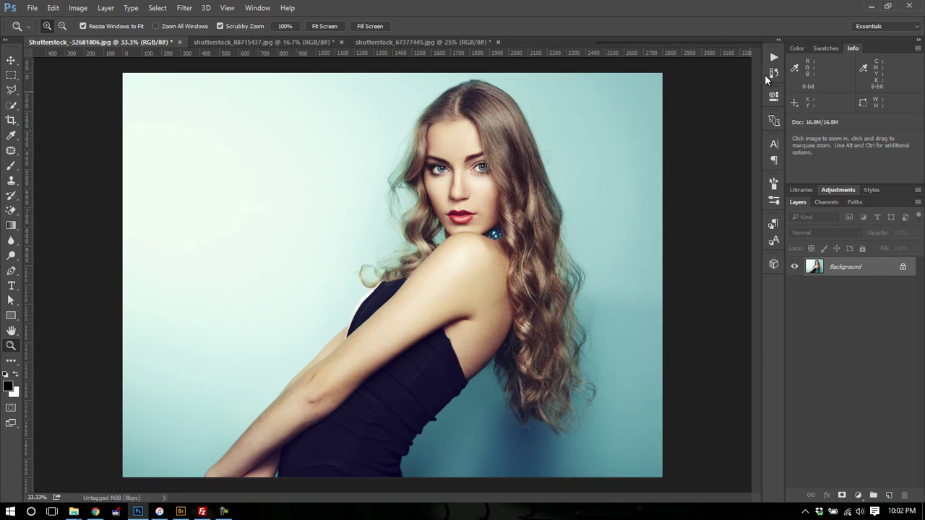
pyautogui.click(776, 56)
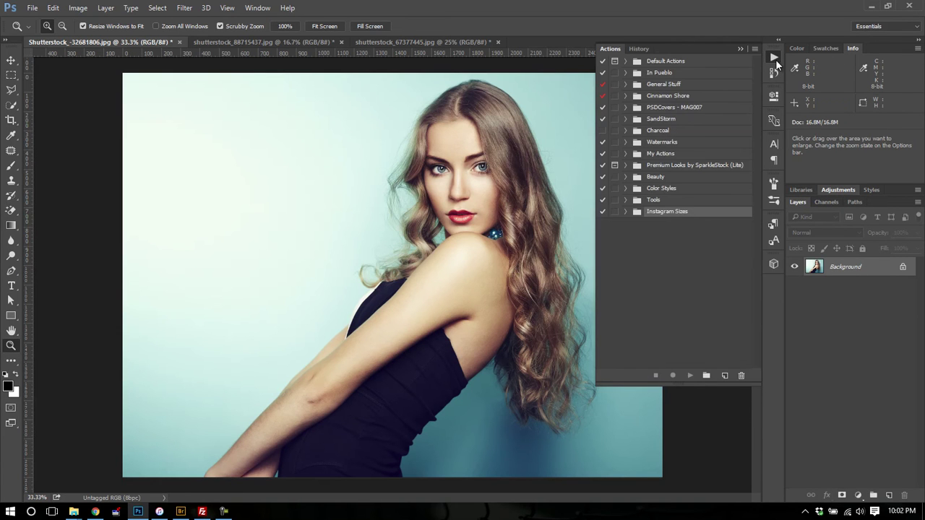
pyautogui.click(775, 57)
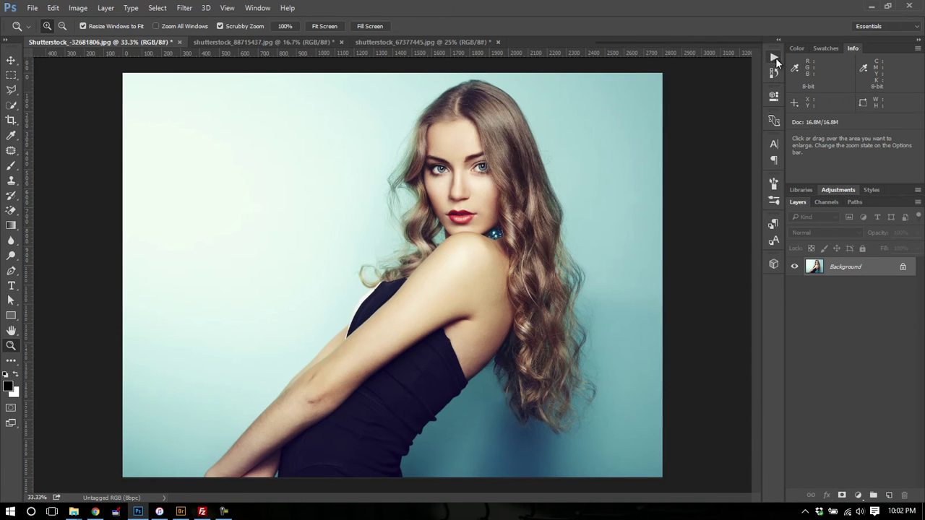
pyautogui.click(254, 8)
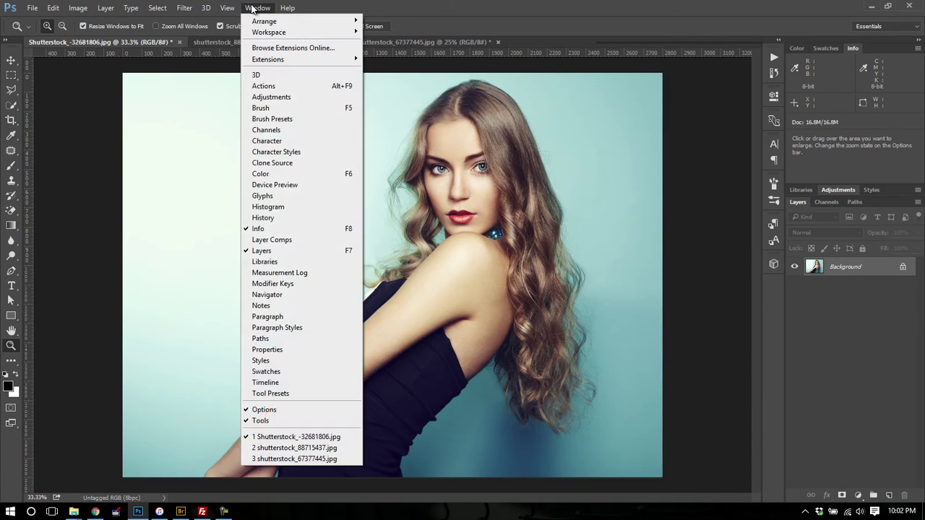
pyautogui.click(262, 87)
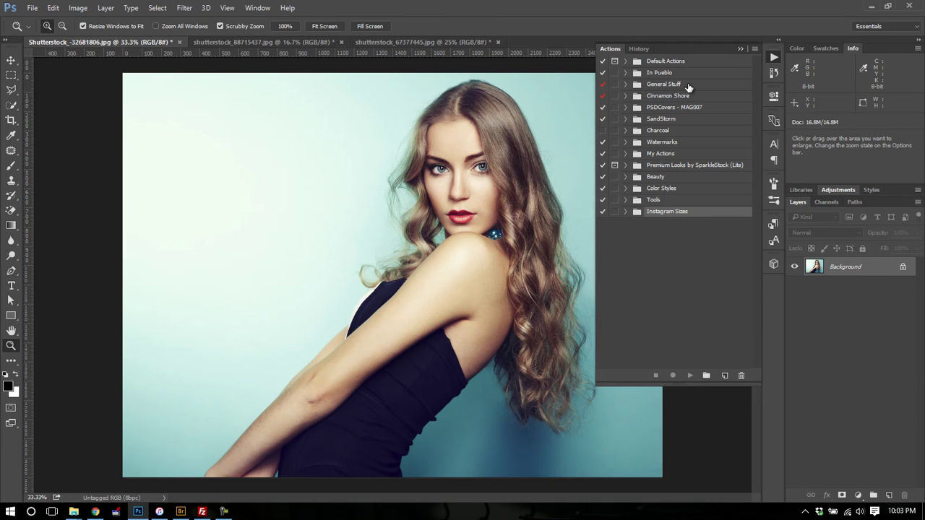
# Step: Expand and collapse the Default Actions set to preview its actions
pyautogui.click(626, 62)
pyautogui.click(625, 62)
pyautogui.click(626, 62)
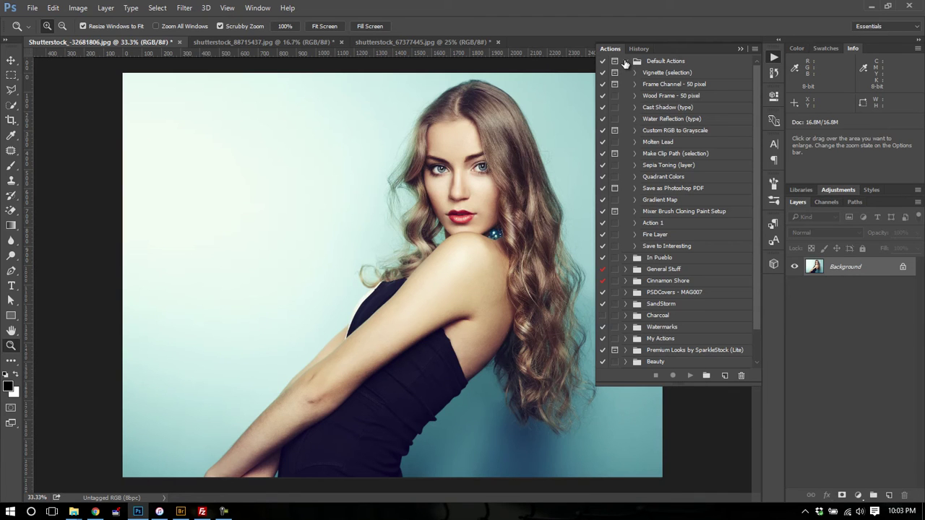
pyautogui.click(625, 62)
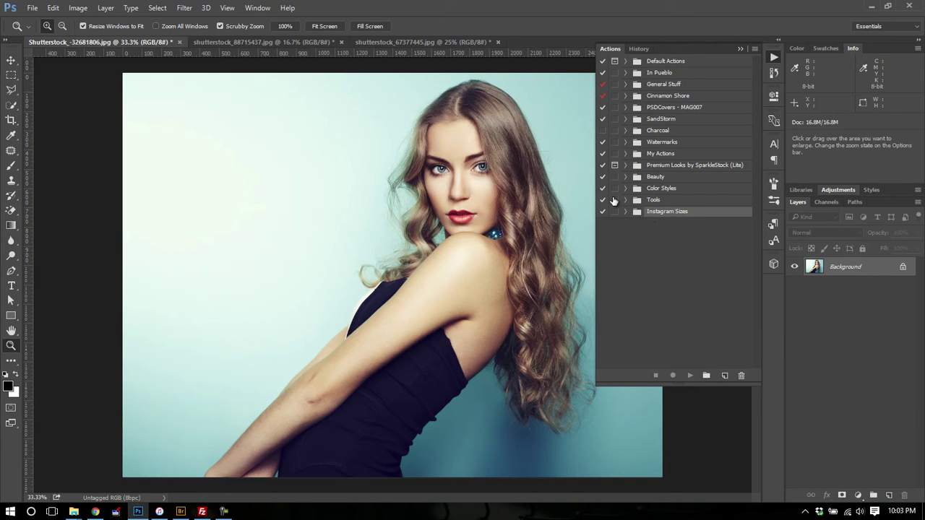
# Step: Browse the Premium Looks, Watermarks, Charcoal and SandStorm action sets
pyautogui.click(626, 165)
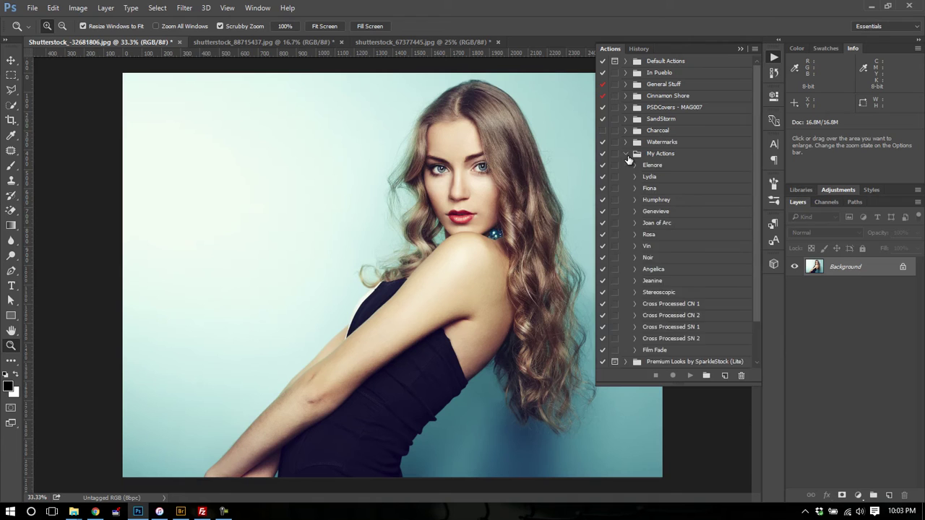
pyautogui.click(626, 166)
pyautogui.click(625, 142)
pyautogui.click(625, 142)
pyautogui.click(626, 131)
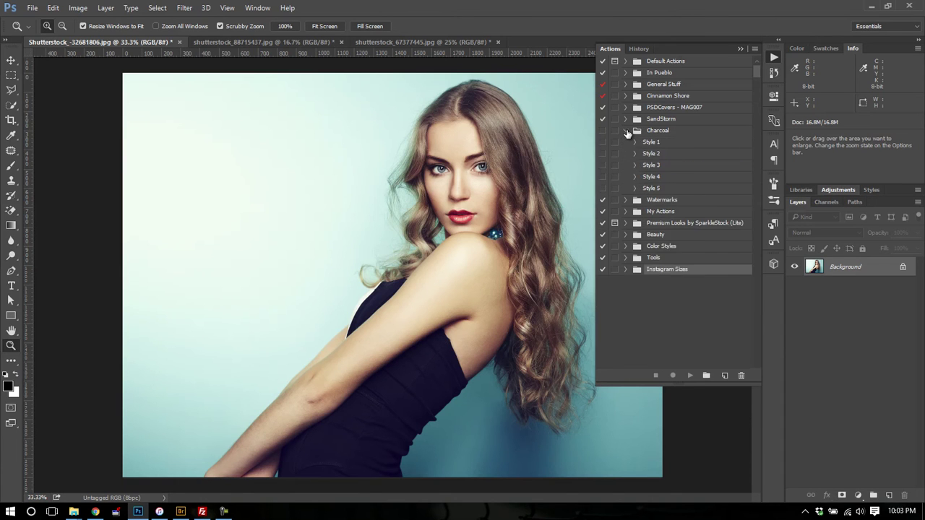
pyautogui.click(627, 131)
pyautogui.click(626, 120)
pyautogui.click(625, 119)
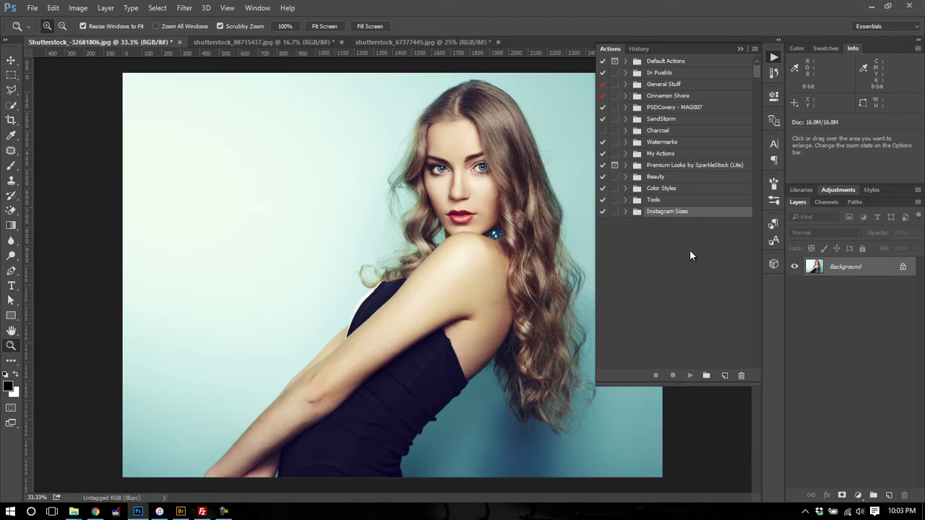
# Step: Review the Default Actions and In Pueblo sets, then create a new set named Set 1
pyautogui.click(626, 62)
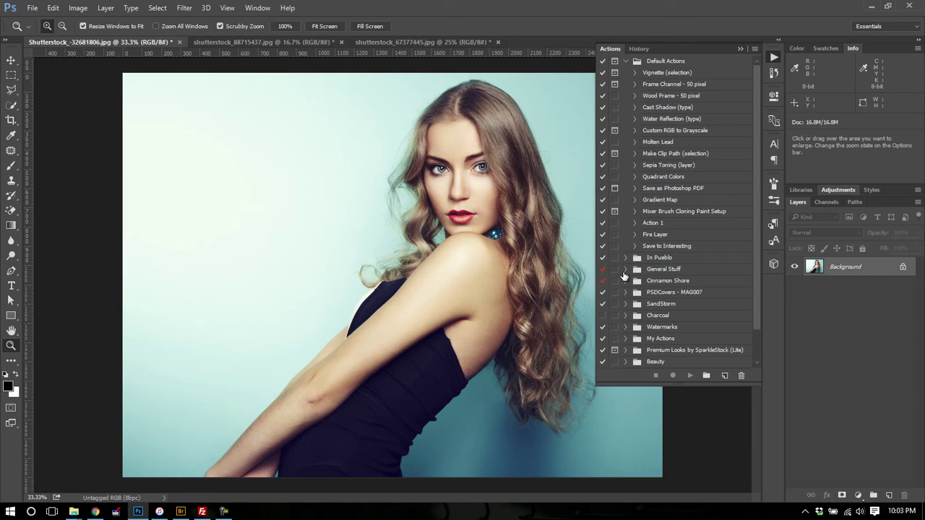
pyautogui.click(629, 257)
pyautogui.scroll(-3, 678, 279)
pyautogui.scroll(3, 677, 236)
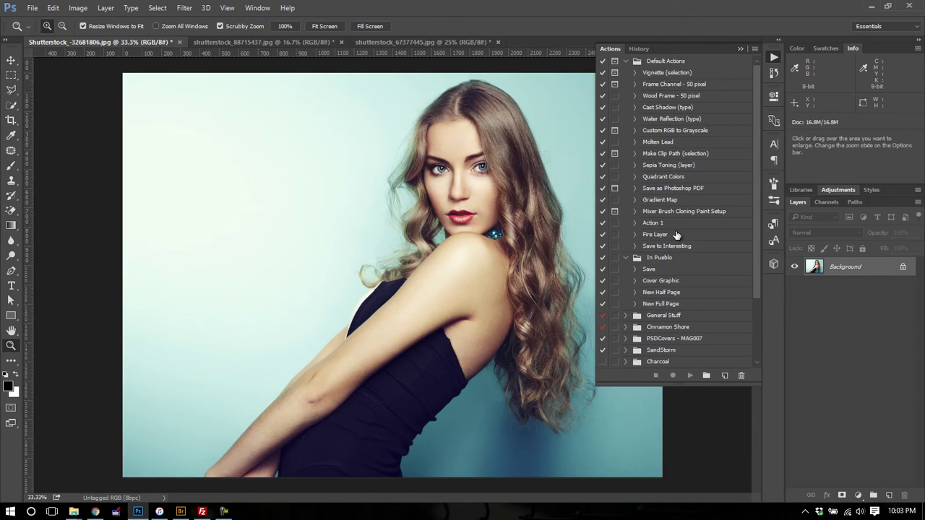
pyautogui.click(626, 258)
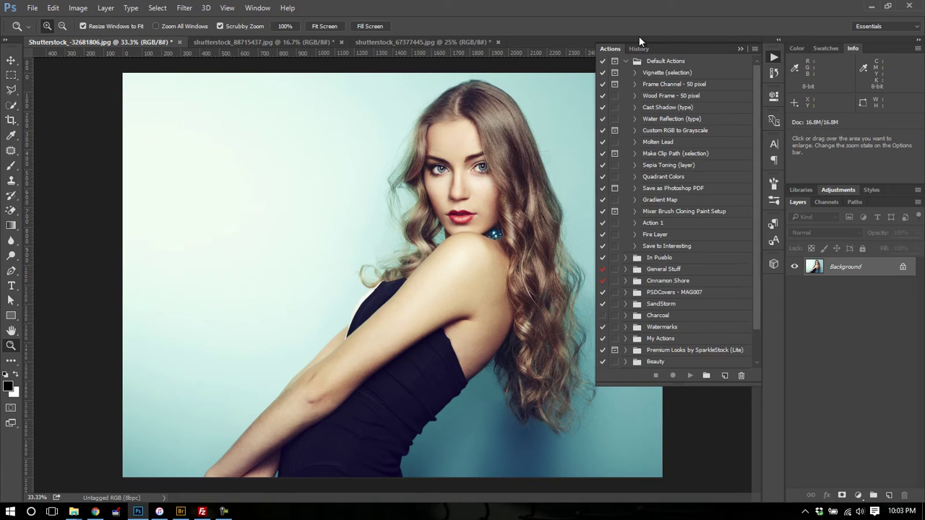
pyautogui.click(626, 62)
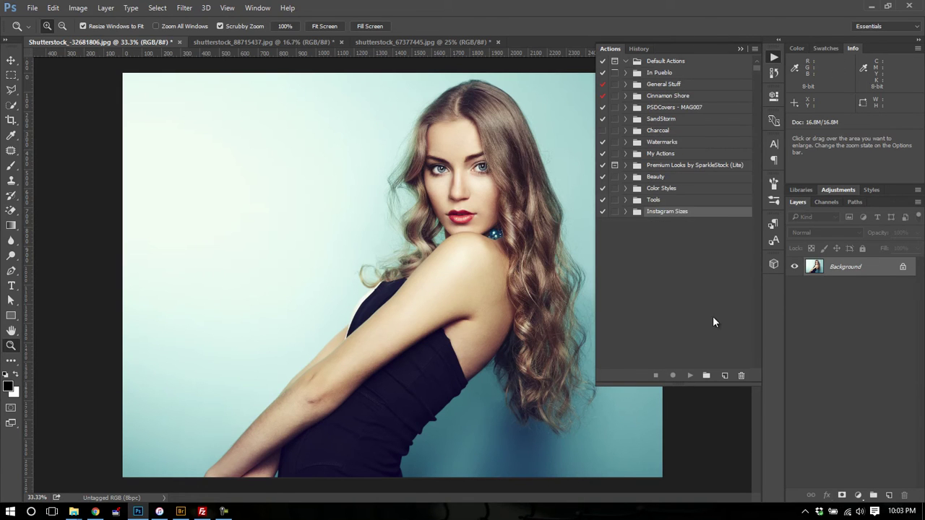
pyautogui.click(705, 376)
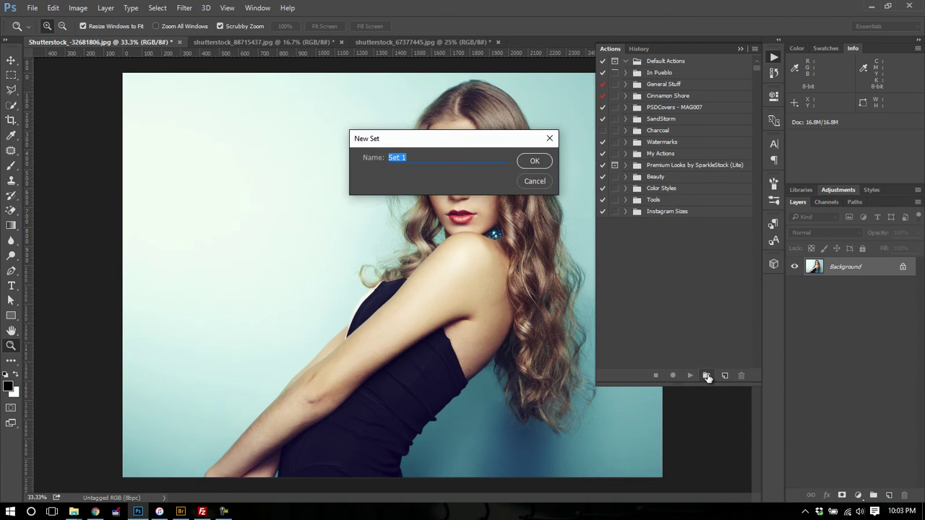
pyautogui.click(535, 161)
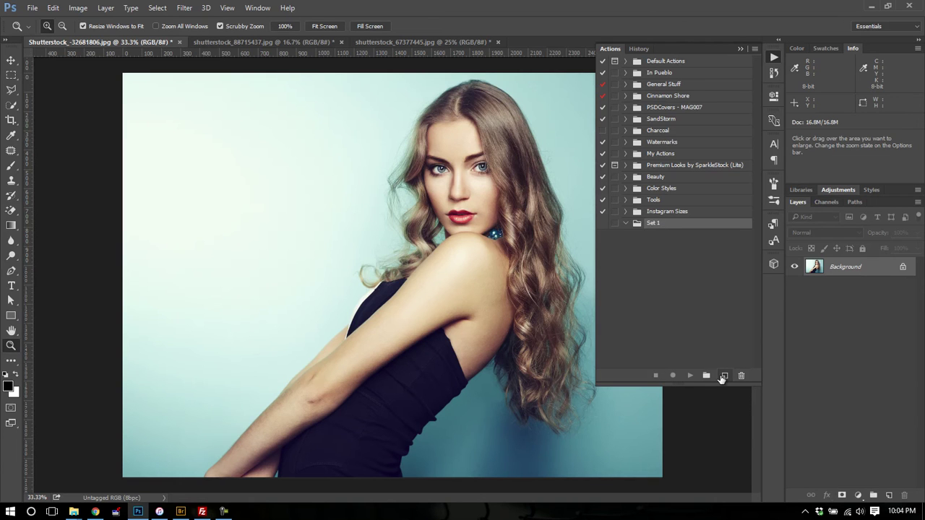
# Step: Create an action named Black & White in Set 1 with Function Key None and Color None
pyautogui.click(722, 377)
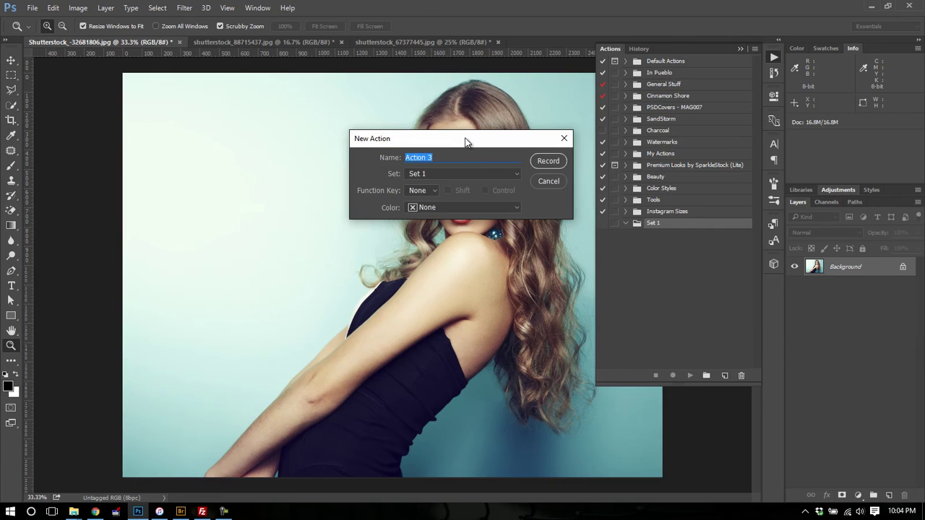
pyautogui.moveTo(465, 141); pyautogui.dragTo(580, 146)
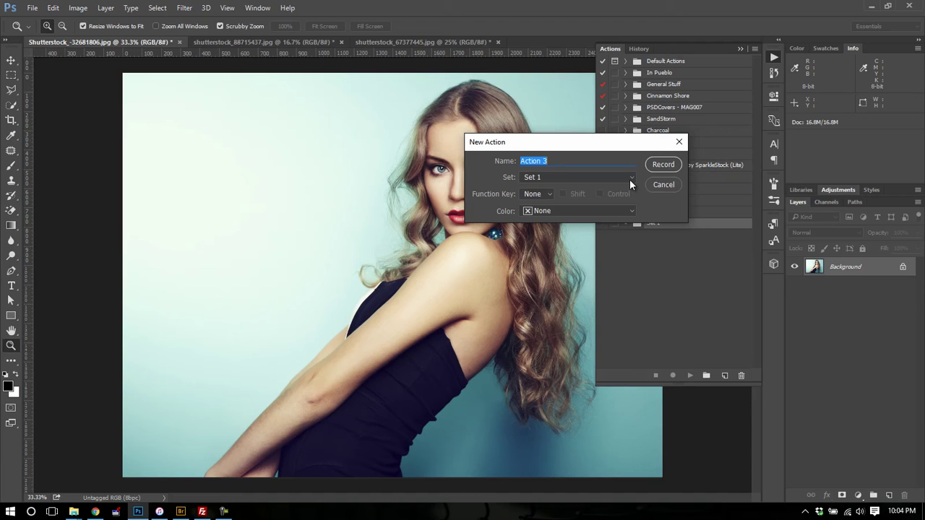
pyautogui.write('Black & White')
pyautogui.click(630, 180)
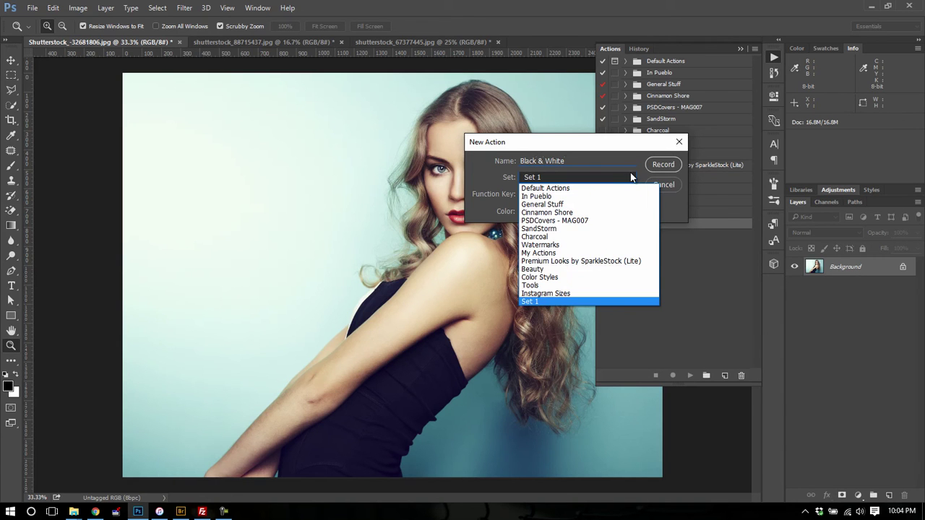
pyautogui.click(543, 302)
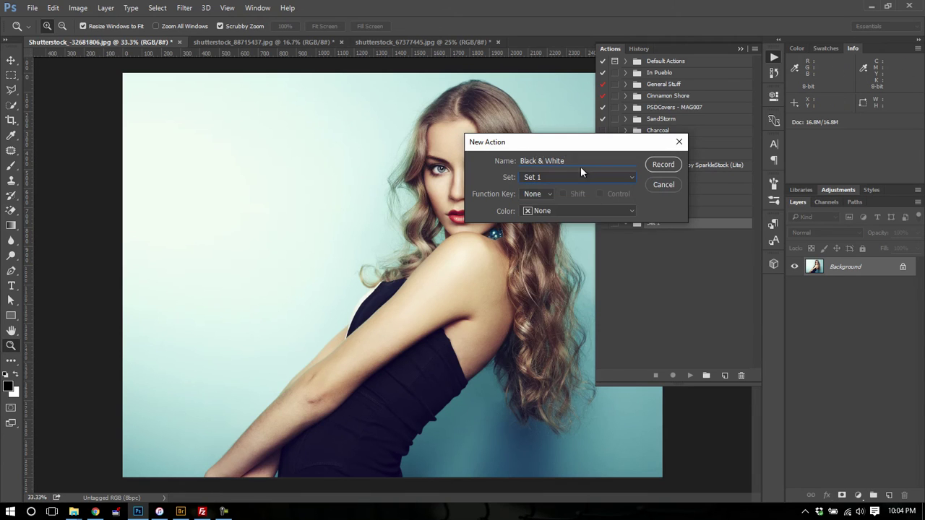
pyautogui.click(547, 192)
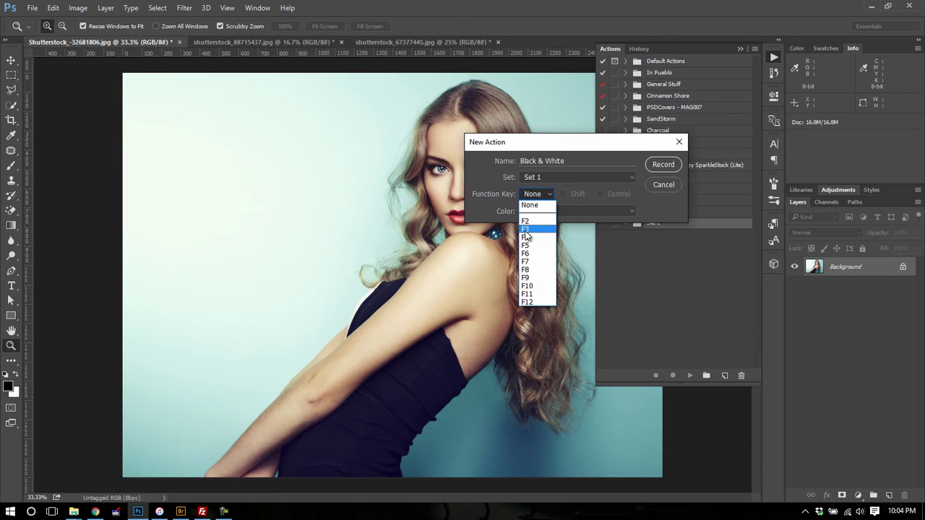
pyautogui.click(550, 192)
pyautogui.click(569, 208)
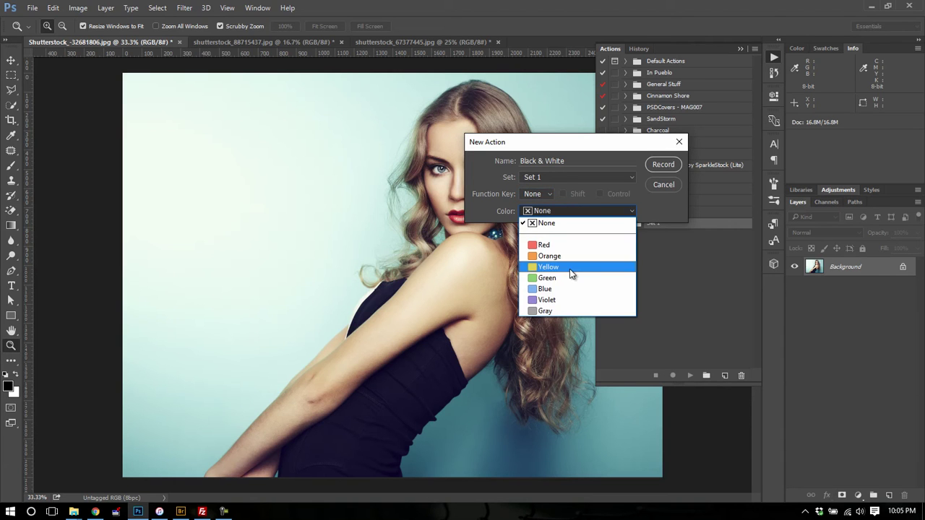
pyautogui.click(569, 196)
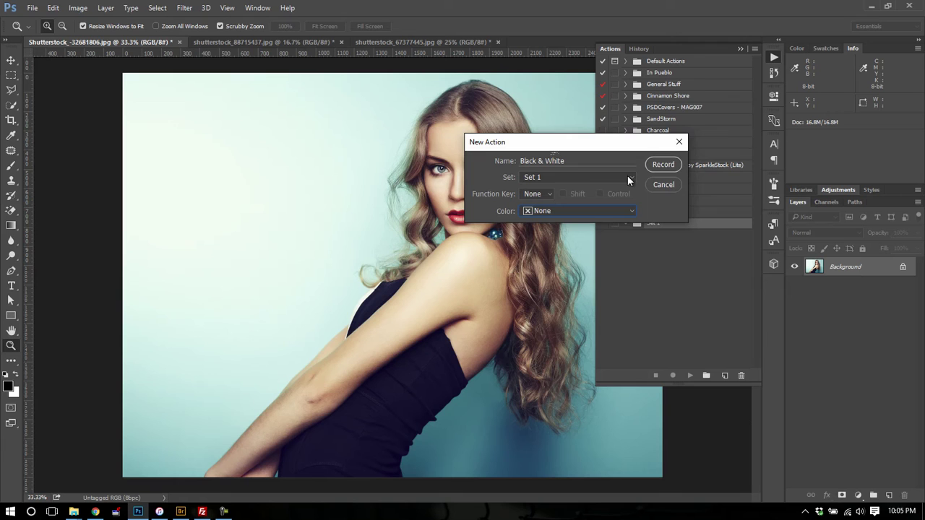
# Step: Start recording, switch to the beach document, then return to the portrait
pyautogui.click(666, 165)
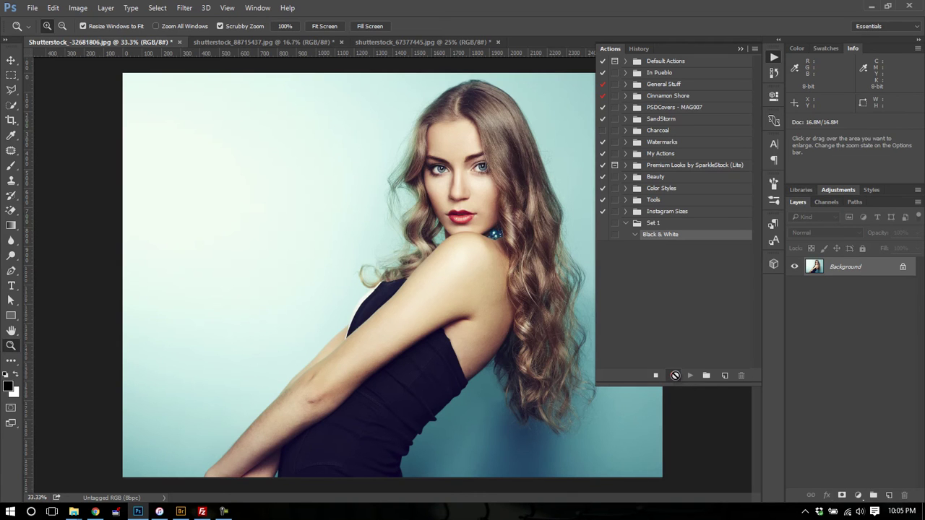
pyautogui.click(675, 375)
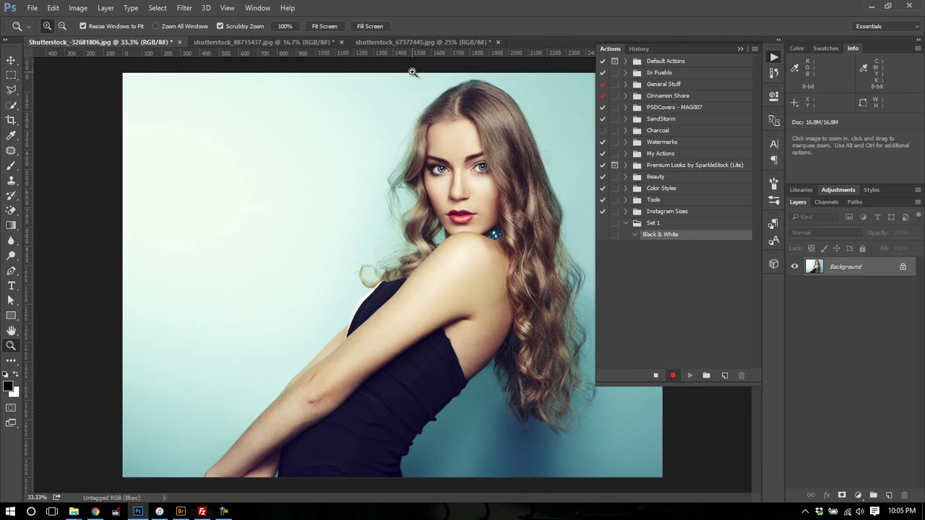
pyautogui.click(380, 41)
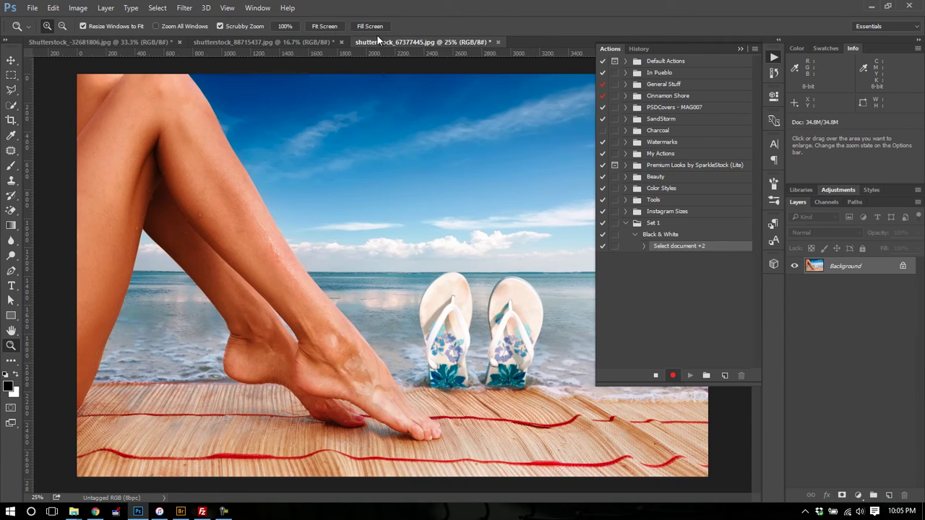
pyautogui.click(148, 40)
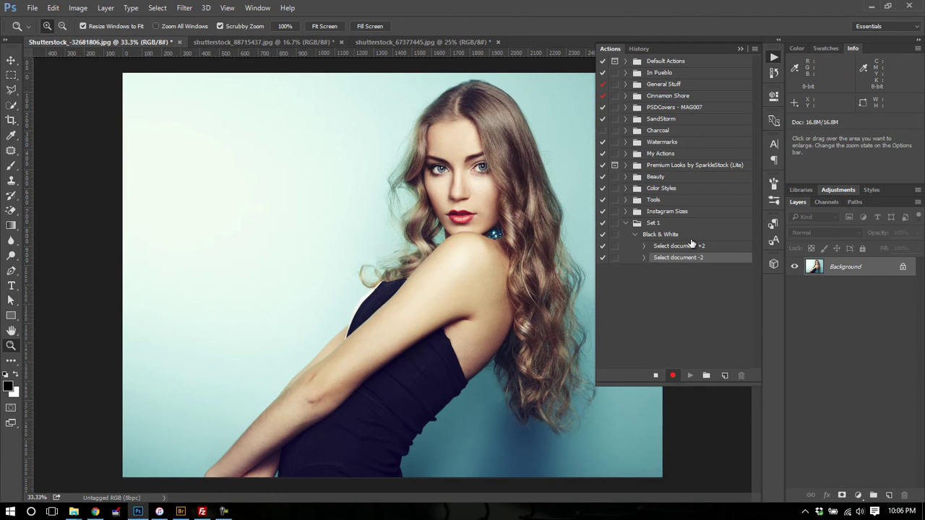
# Step: Stop recording and delete the Select document -2 and +2 steps
pyautogui.click(653, 375)
pyautogui.moveTo(674, 257); pyautogui.dragTo(740, 375)
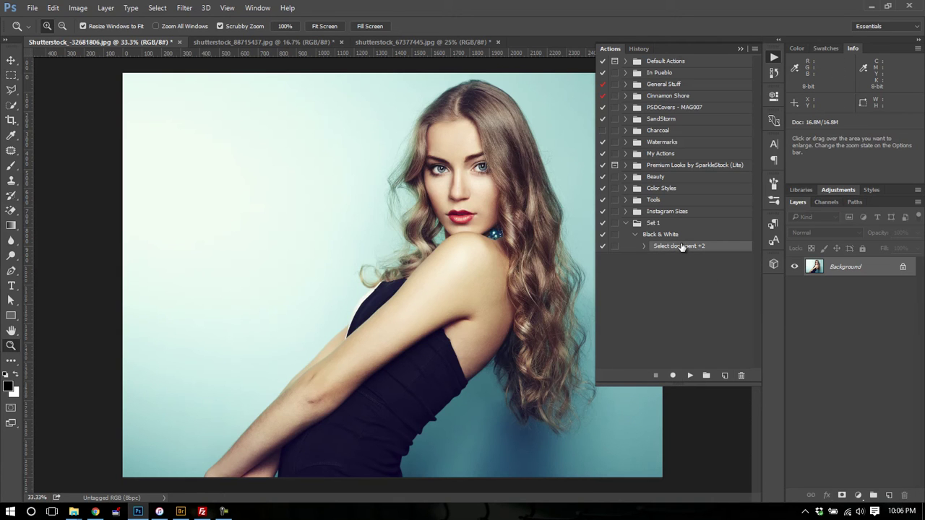
pyautogui.moveTo(680, 246); pyautogui.dragTo(740, 375)
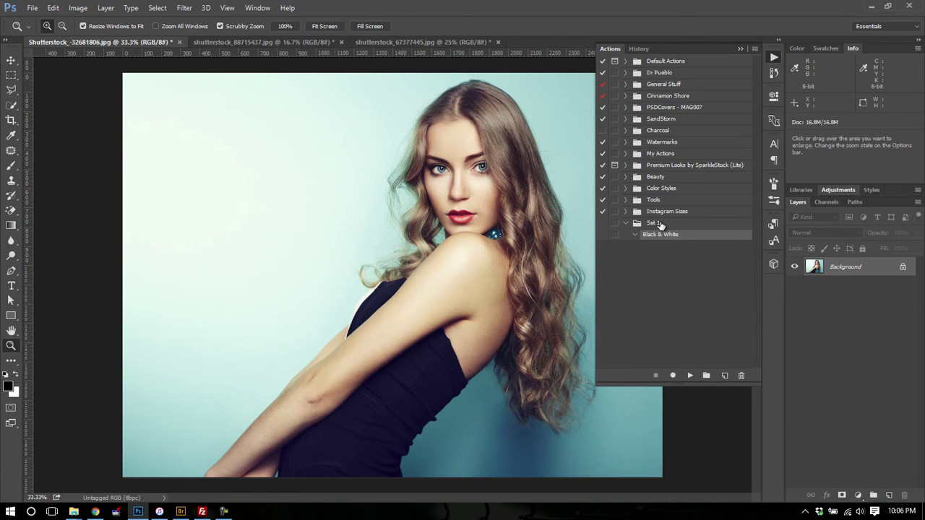
# Step: Record a Black & White adjustment layer and an S-shaped Curves contrast layer into the action
pyautogui.click(672, 375)
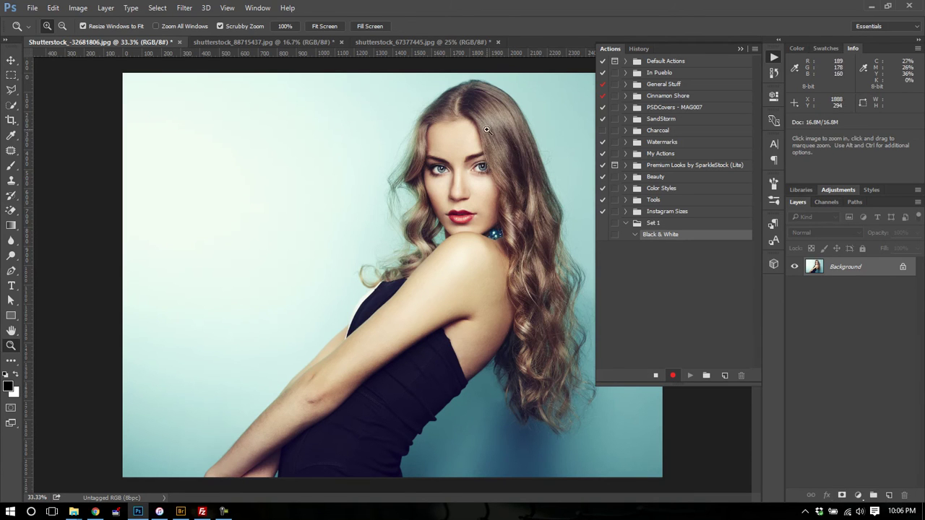
pyautogui.click(859, 495)
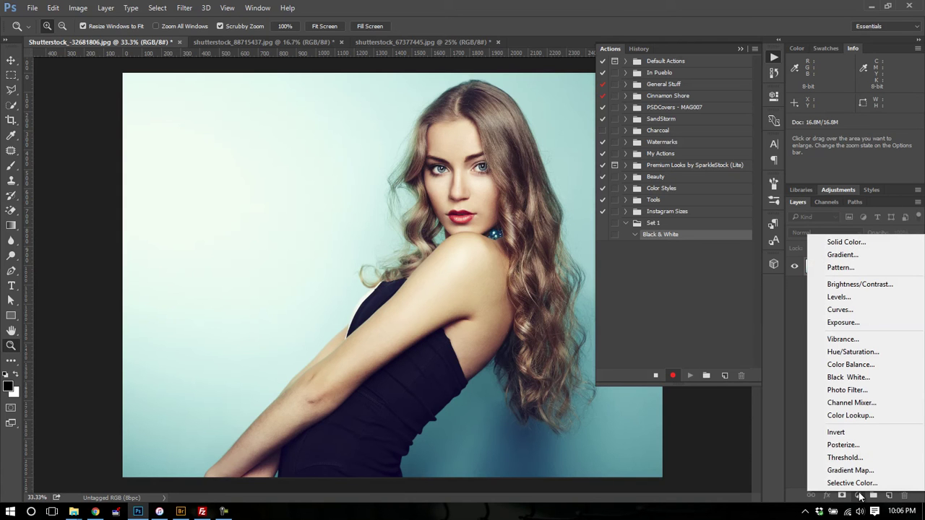
pyautogui.click(841, 377)
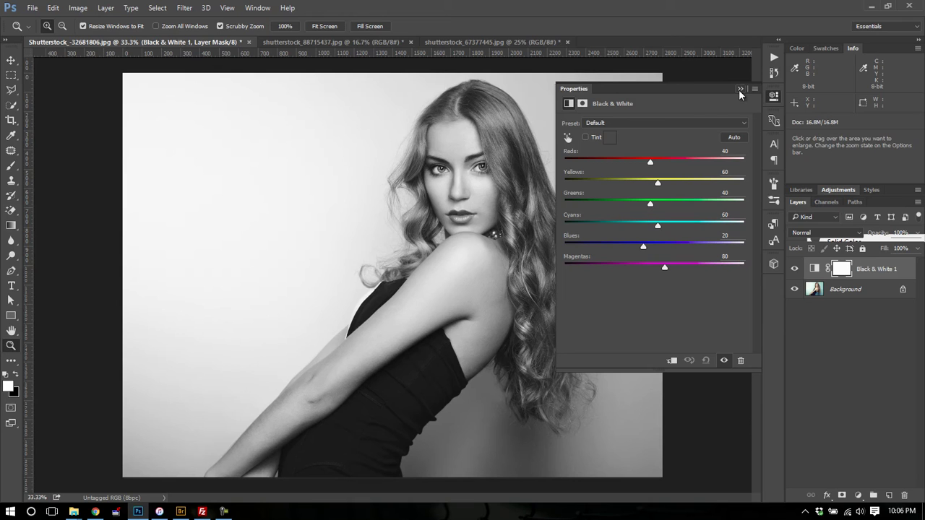
pyautogui.click(739, 90)
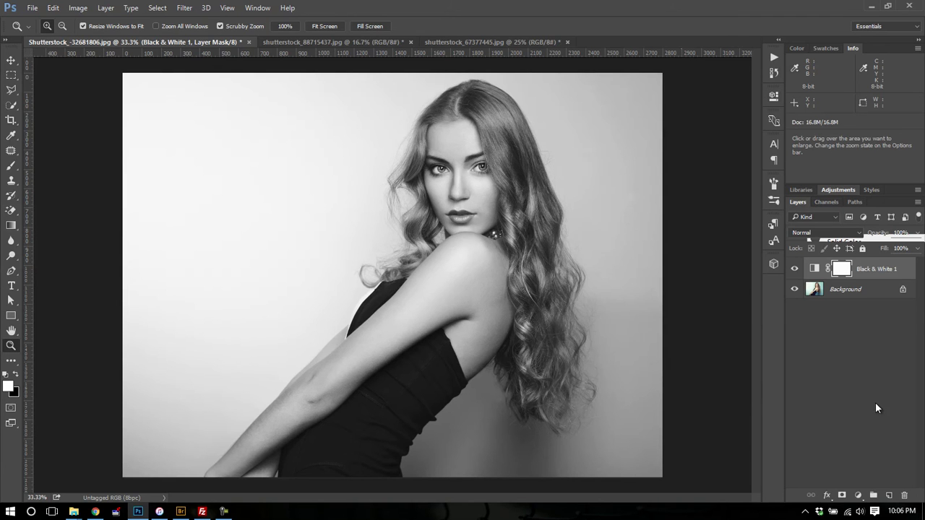
pyautogui.click(858, 497)
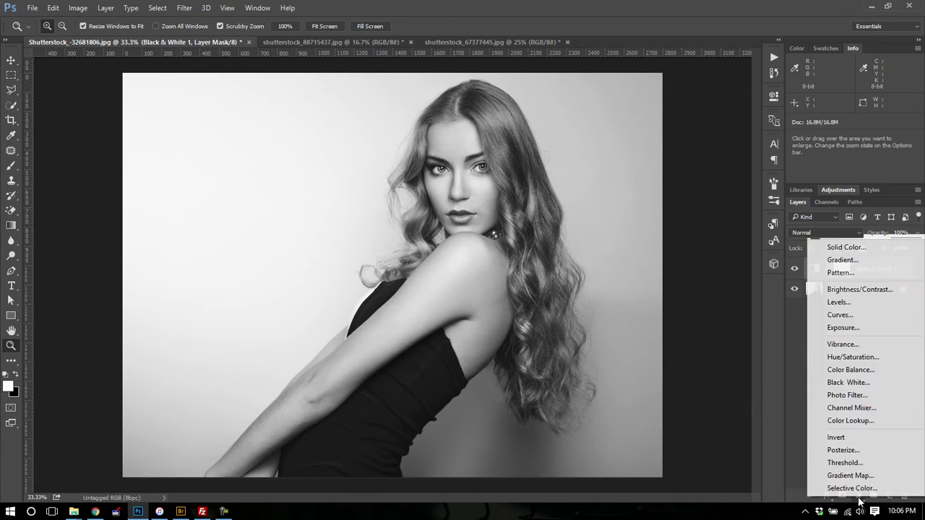
pyautogui.click(868, 311)
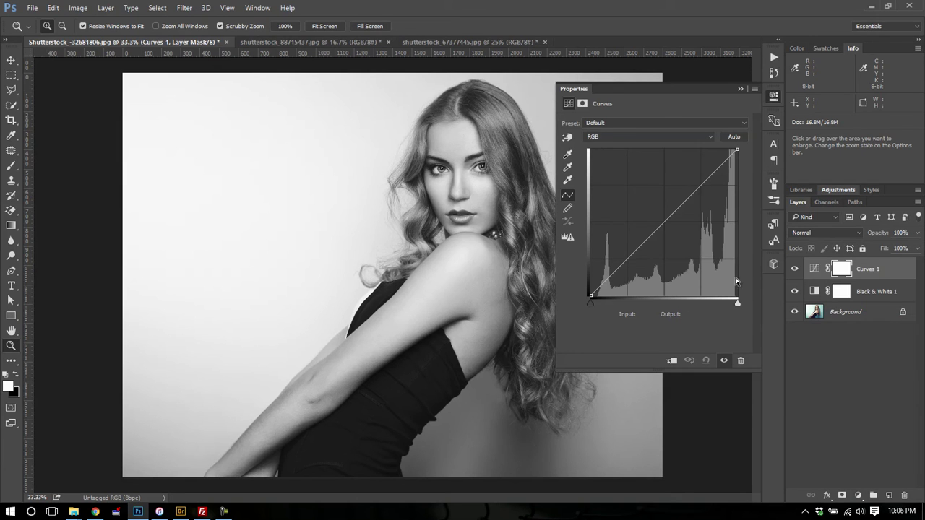
pyautogui.moveTo(628, 264); pyautogui.dragTo(627, 274)
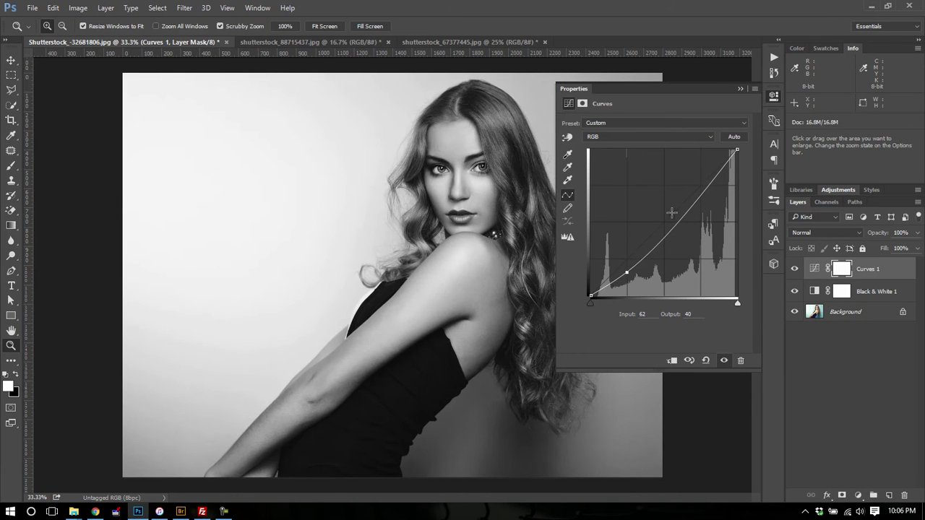
pyautogui.moveTo(672, 211)
pyautogui.mouseDown()
pyautogui.moveTo(679, 221)
pyautogui.moveTo(676, 208)
pyautogui.mouseUp()
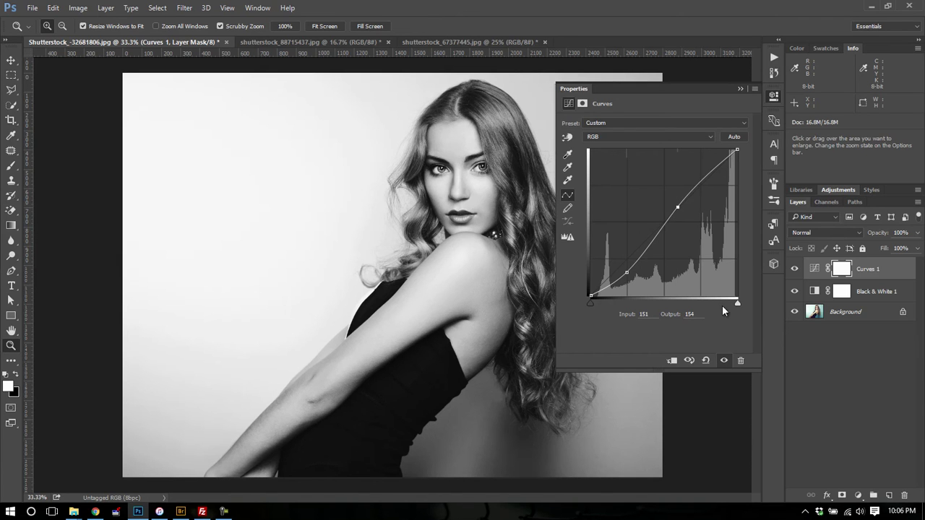
pyautogui.click(740, 89)
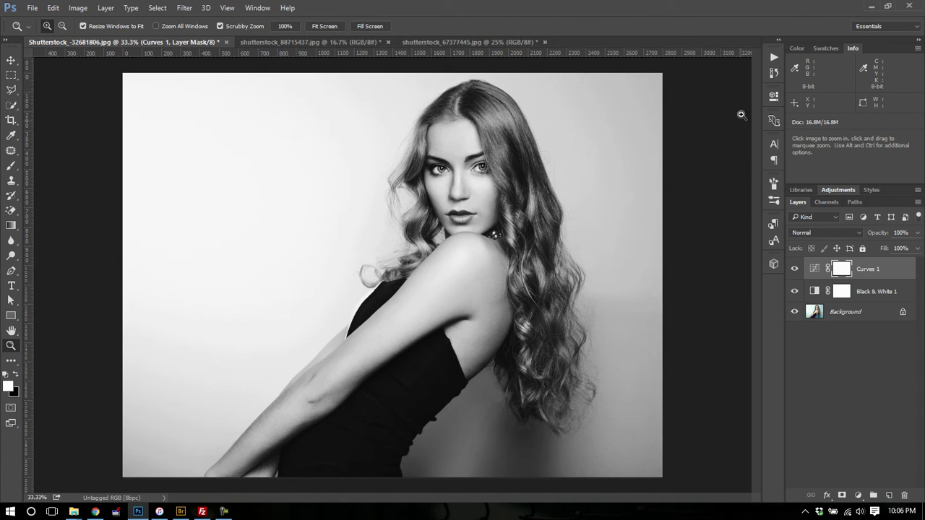
# Step: Duplicate the Background layer with Ctrl+J and rename the copy Sharpen
pyautogui.click(836, 316)
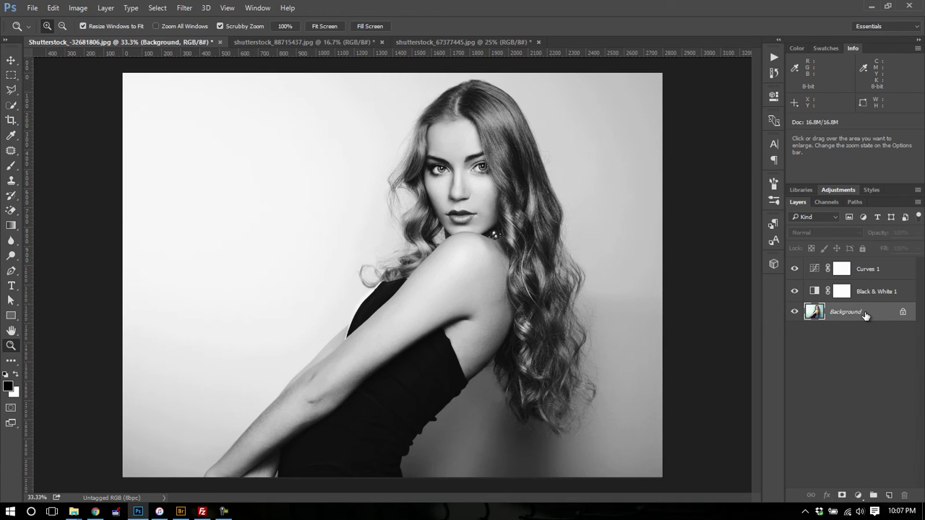
pyautogui.hotkey('ctrl', 'j')
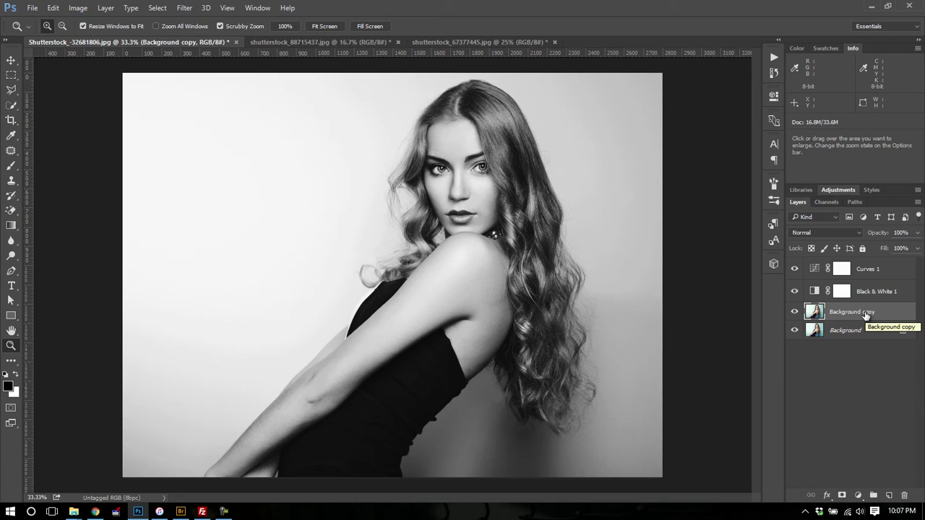
pyautogui.doubleClick(867, 312)
pyautogui.write('Sharpen')
pyautogui.press('Return')
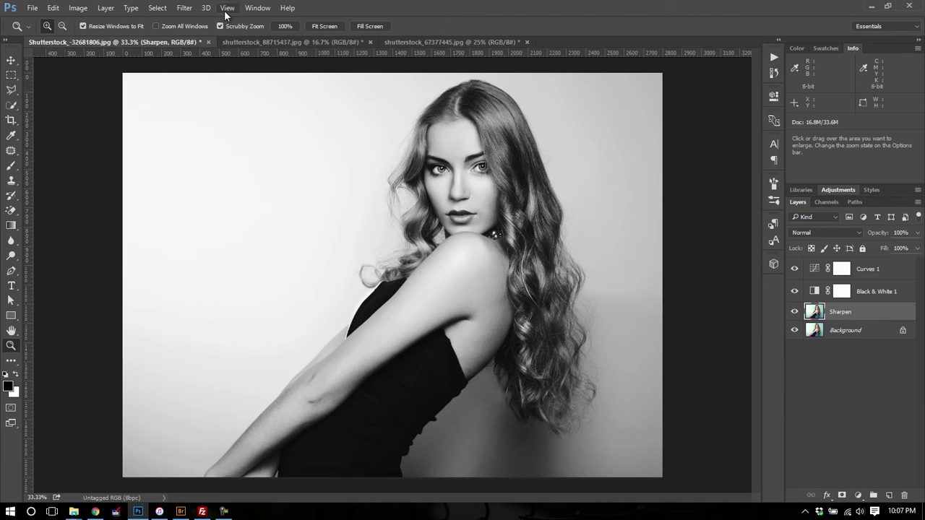
# Step: Apply a High Pass filter with radius 2.6 to Sharpen and set its blend mode to Hard Light
pyautogui.click(184, 9)
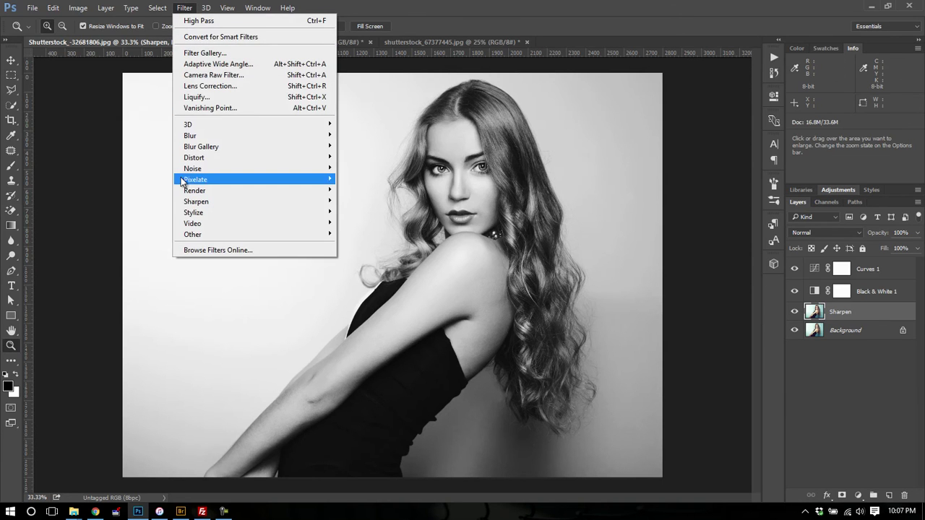
pyautogui.moveTo(187, 237)
pyautogui.click(147, 244)
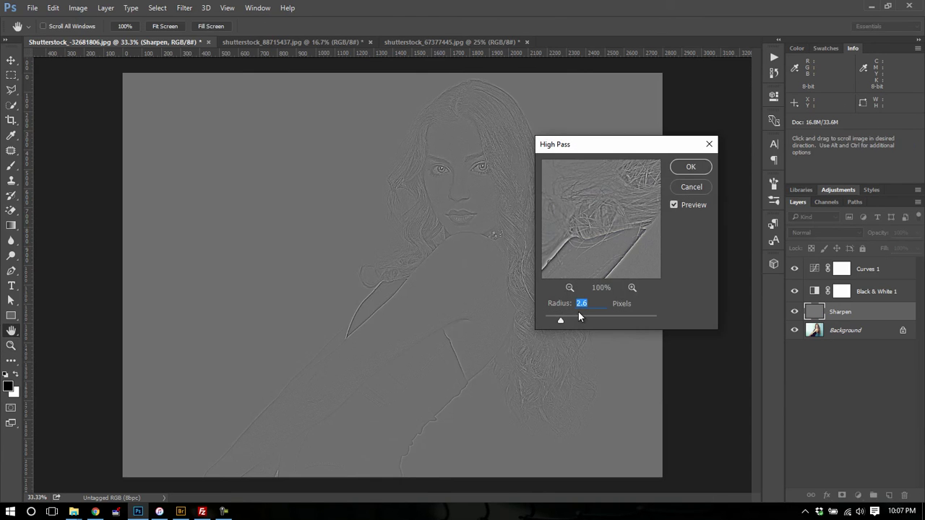
pyautogui.click(693, 169)
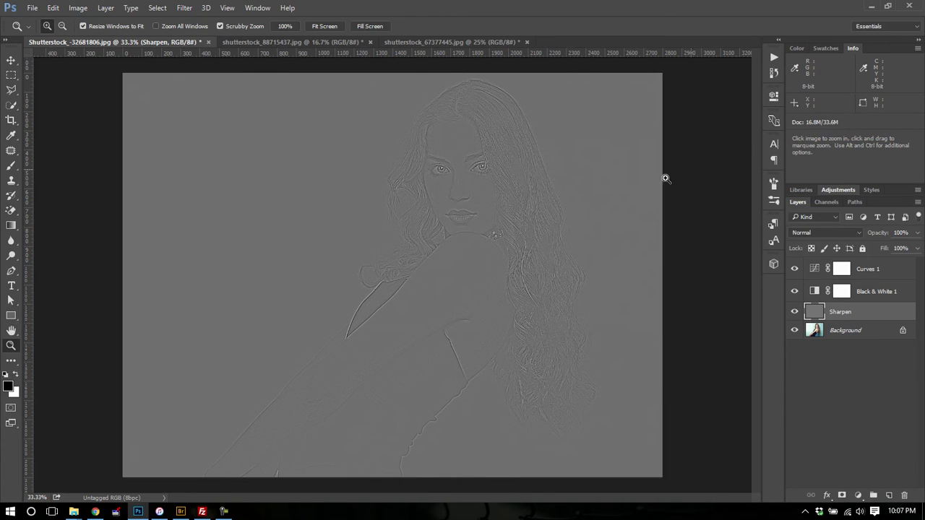
pyautogui.click(836, 234)
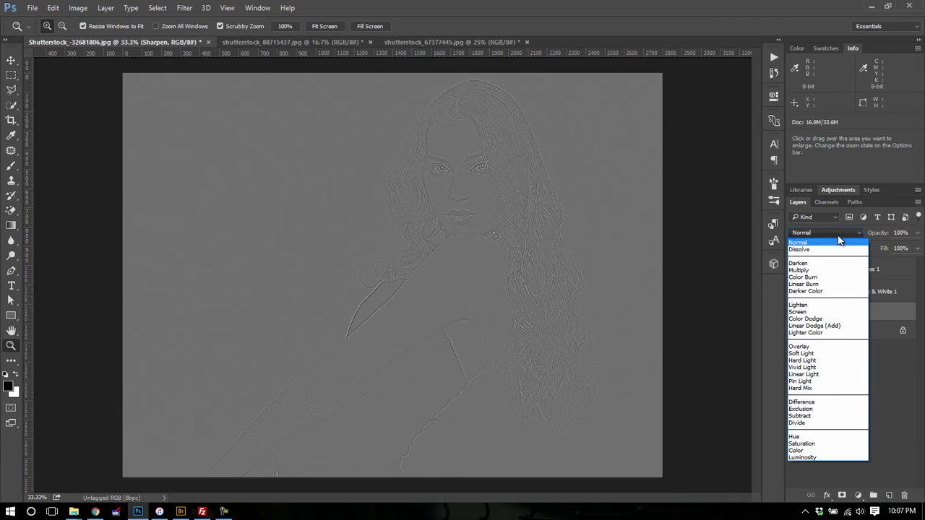
pyautogui.click(803, 360)
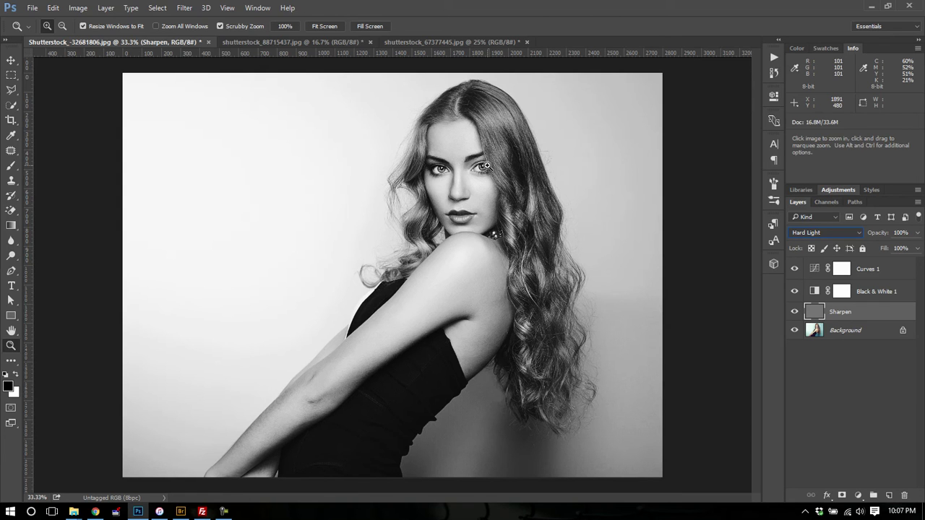
# Step: Stop recording and expand the Curves step to show points 0,0, 62,40, 151,154, 255,255
pyautogui.click(773, 58)
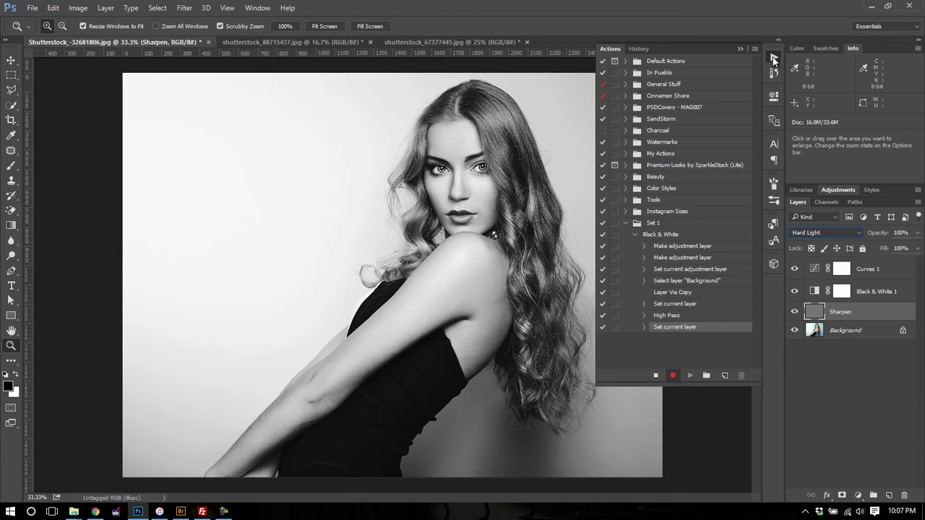
pyautogui.click(653, 375)
pyautogui.click(644, 246)
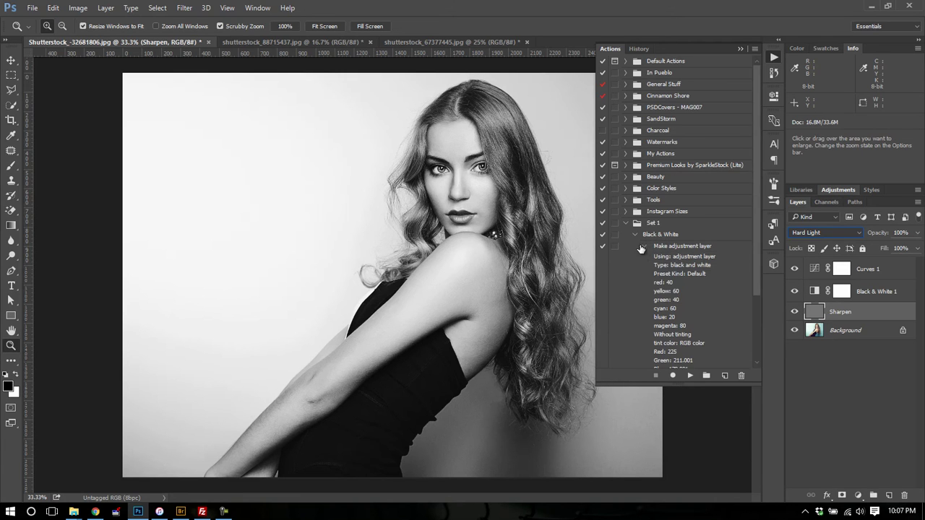
pyautogui.scroll(-3, 672, 246)
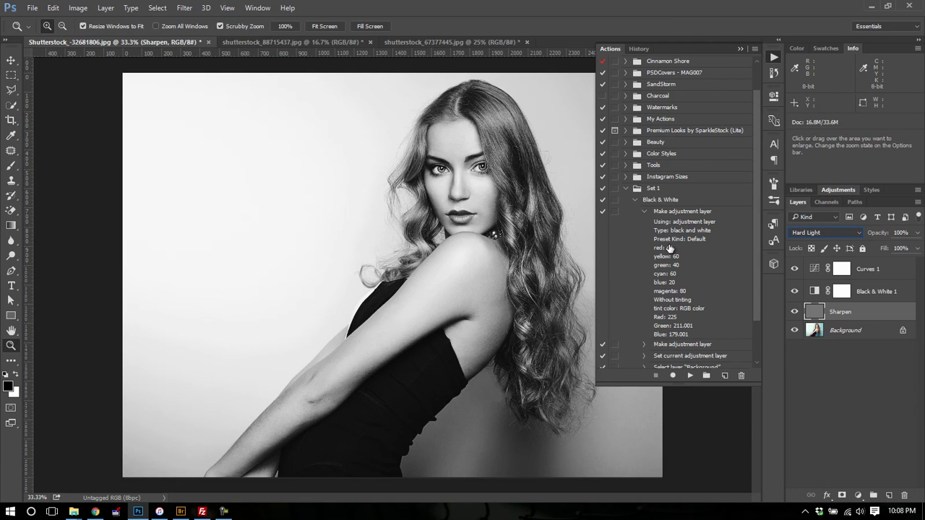
pyautogui.click(644, 212)
pyautogui.click(644, 258)
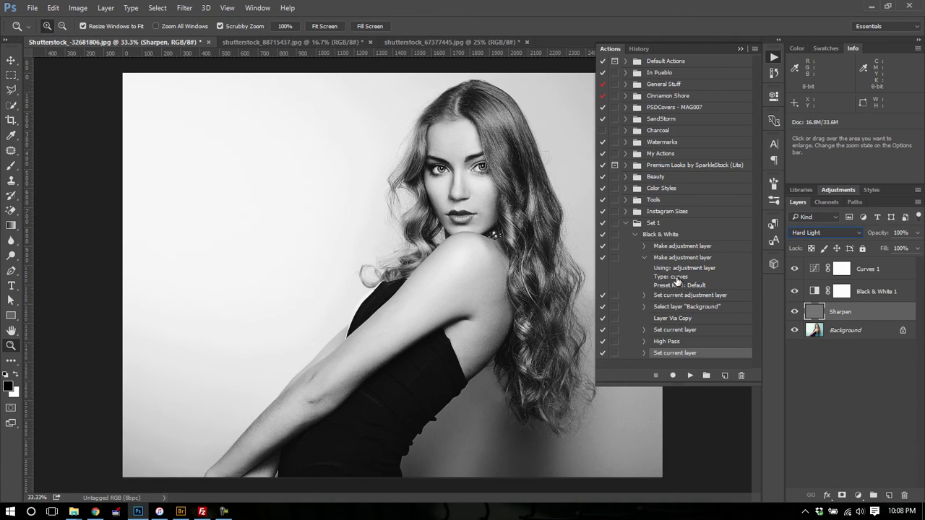
pyautogui.click(643, 258)
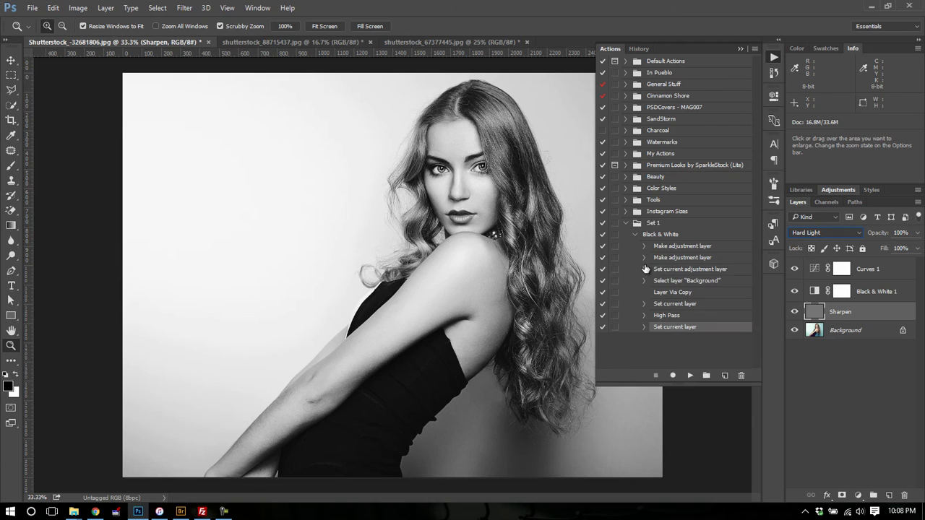
pyautogui.click(644, 269)
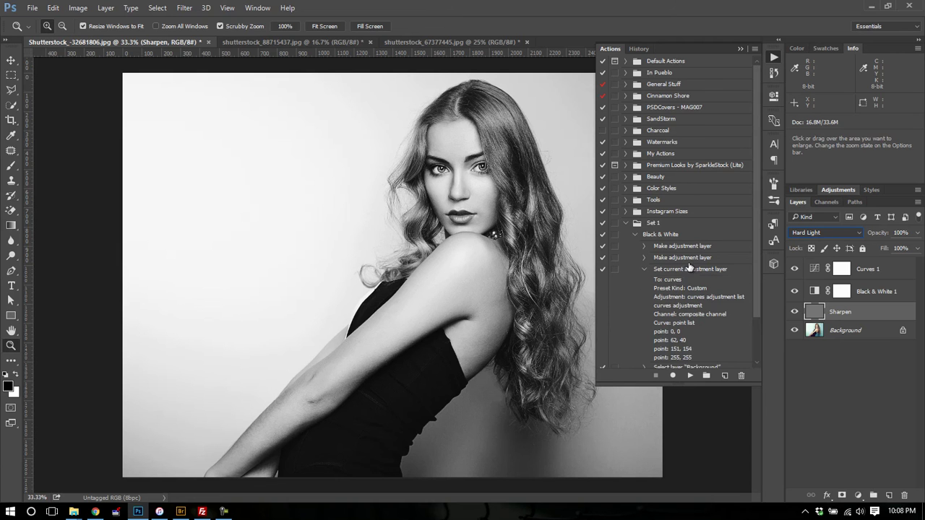
pyautogui.scroll(-2, 673, 282)
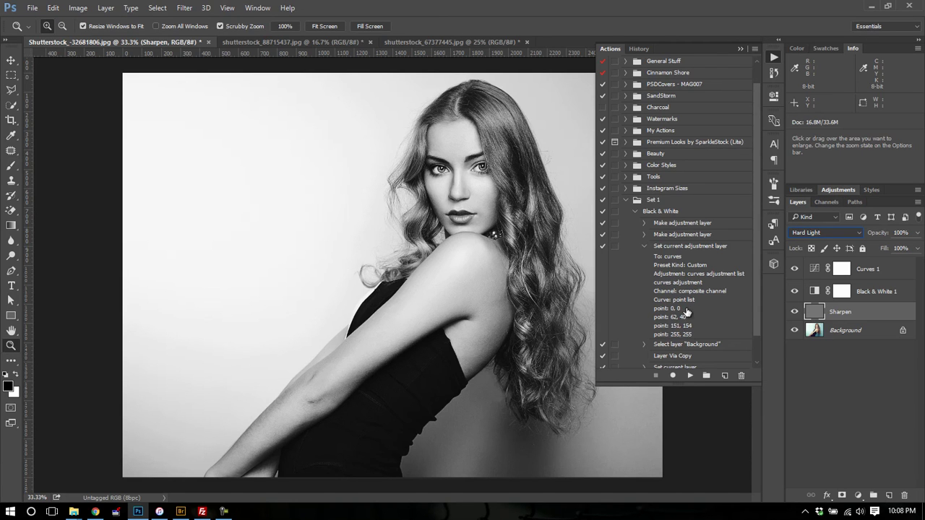
# Step: Expand and collapse the Select Background and Set current layer Sharpen steps
pyautogui.click(644, 247)
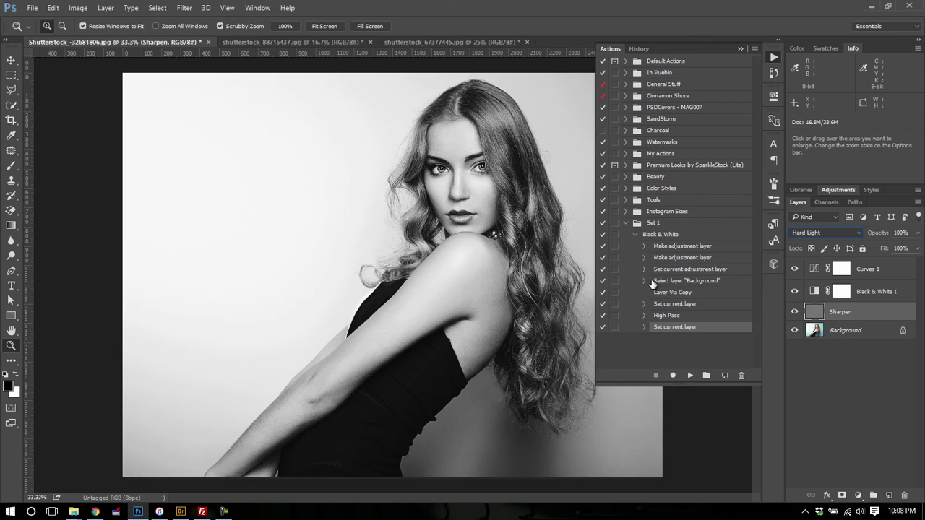
pyautogui.click(644, 281)
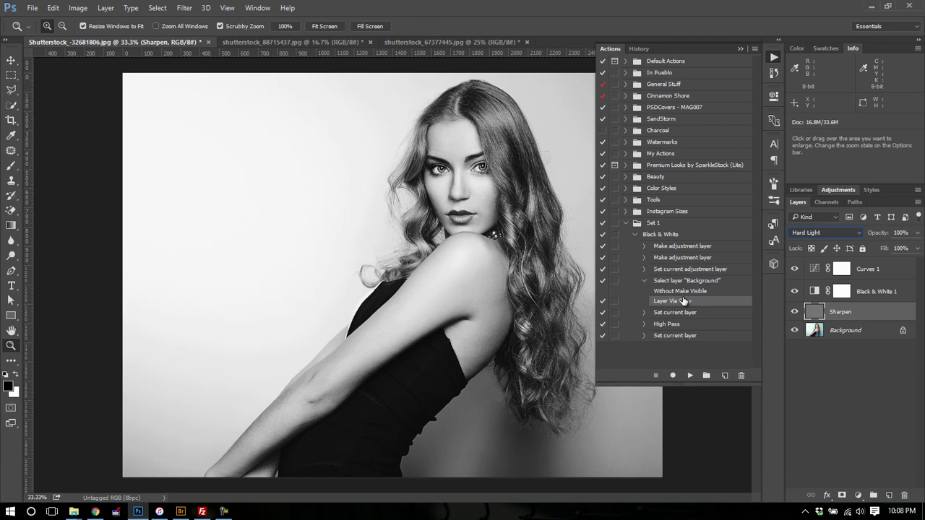
pyautogui.click(643, 280)
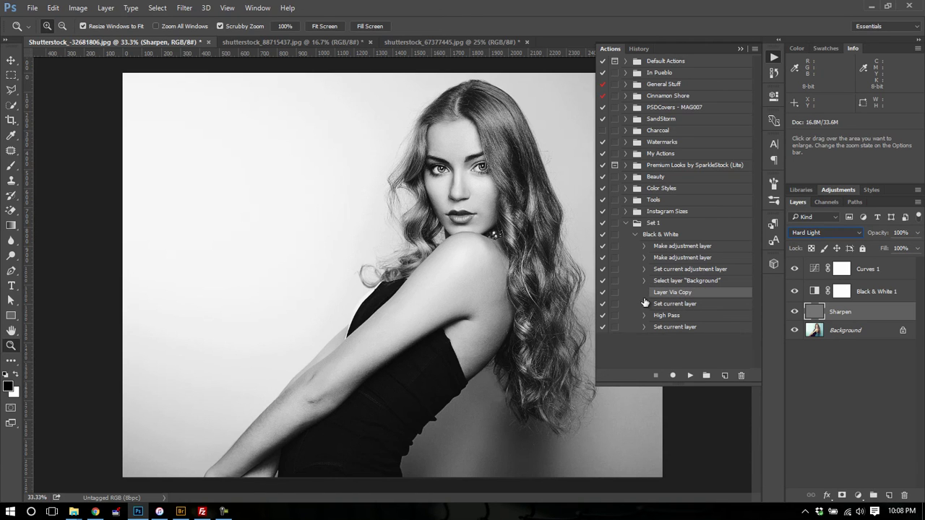
pyautogui.click(643, 304)
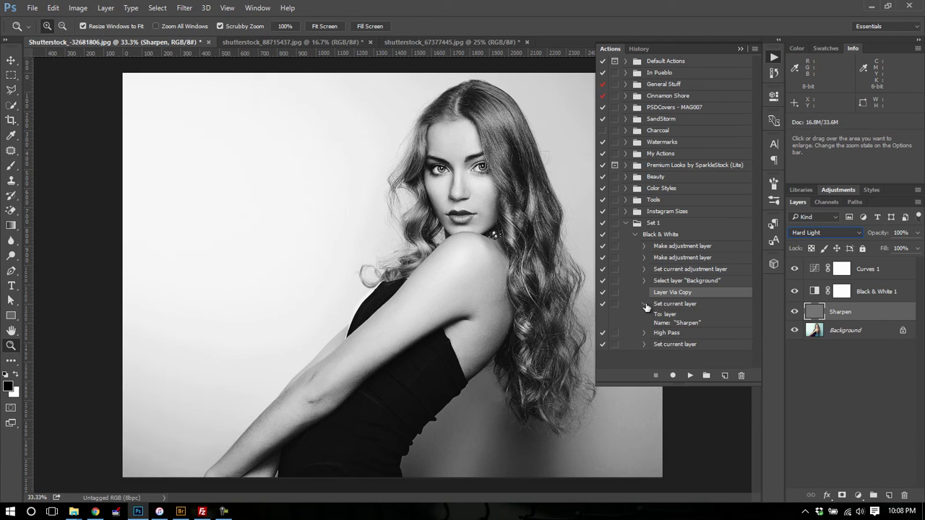
pyautogui.click(645, 304)
# Step: Check the High Pass radius and Hard Light step details, then select the Black & White action
pyautogui.click(647, 316)
pyautogui.click(643, 315)
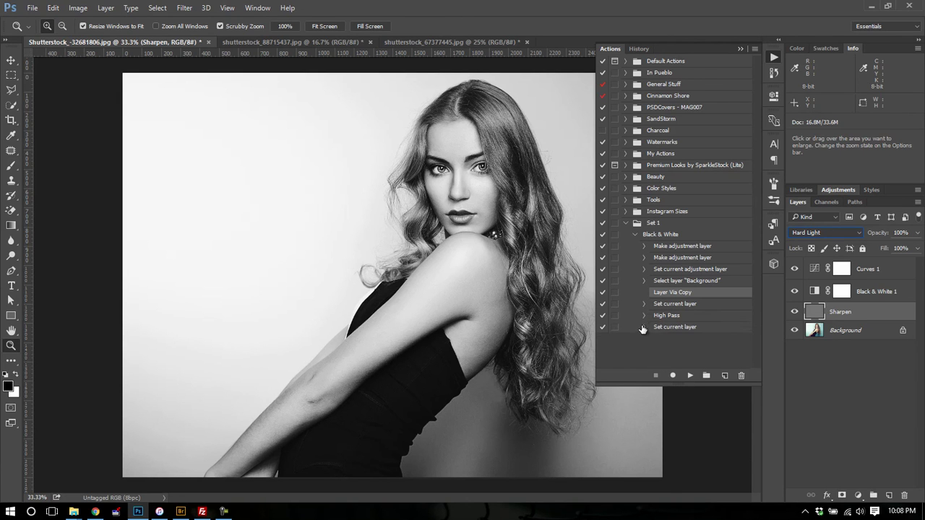
pyautogui.click(644, 328)
pyautogui.click(644, 328)
pyautogui.click(690, 235)
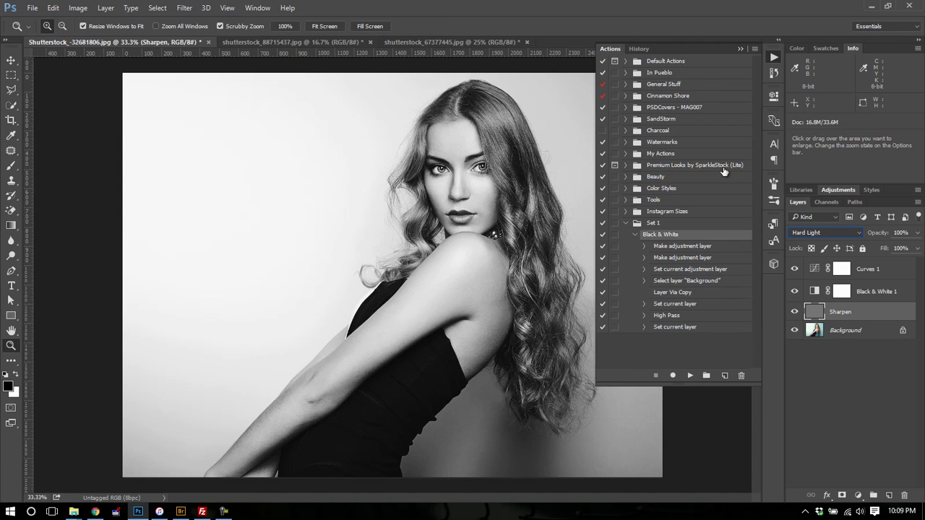
# Step: Switch to the shutterstock_88715437 beach photo and toggle the Black & White step list
pyautogui.click(315, 43)
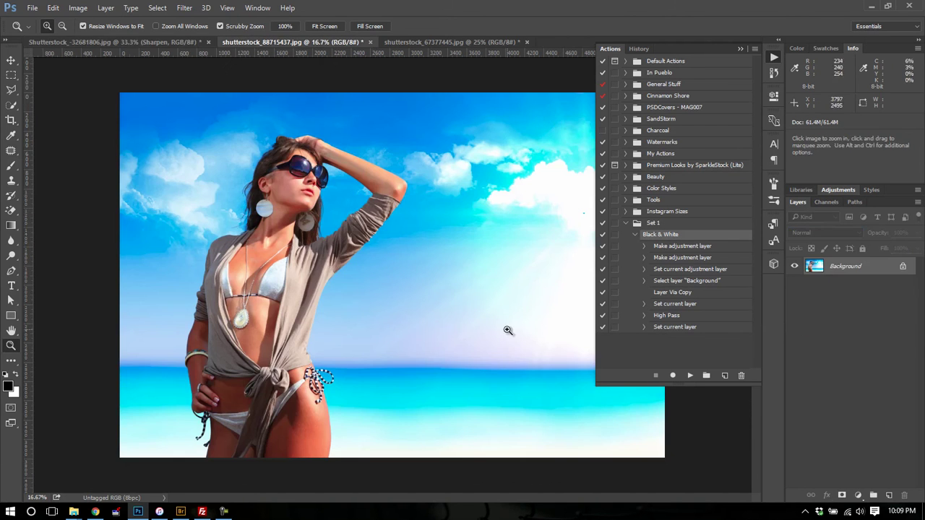
pyautogui.click(635, 235)
pyautogui.click(635, 236)
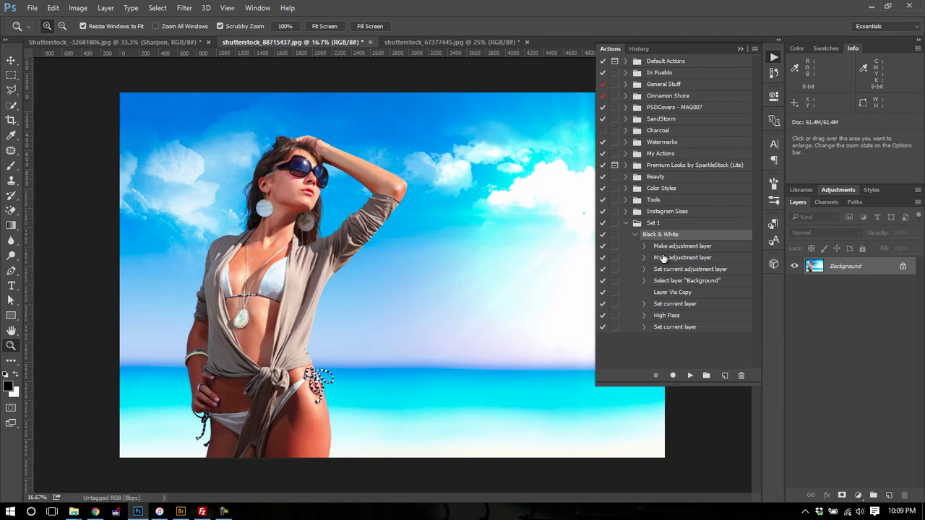
pyautogui.click(636, 236)
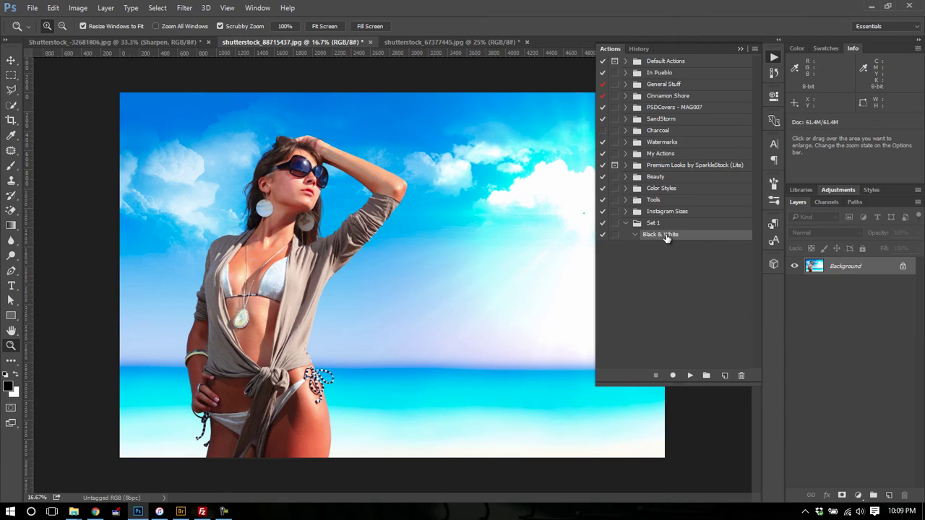
pyautogui.click(635, 236)
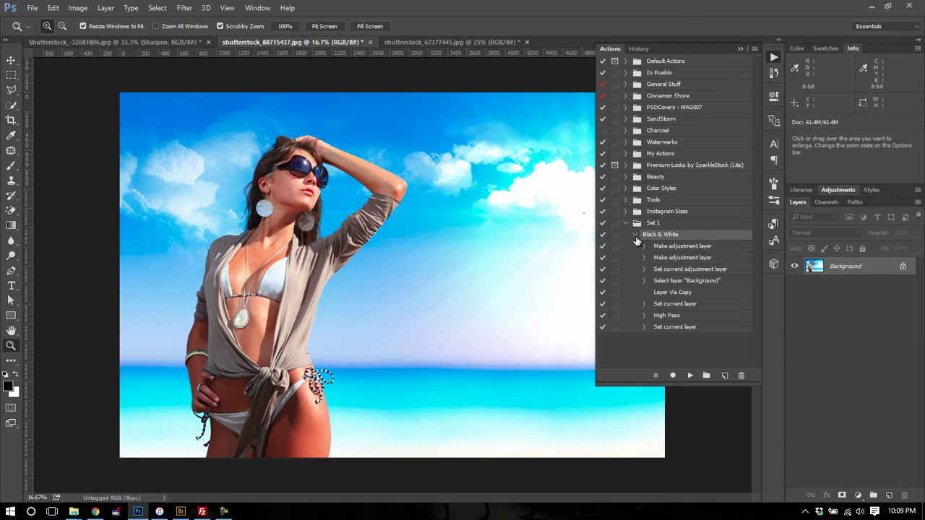
# Step: Select the whole Black & White action and play it on the beach photo
pyautogui.click(671, 258)
pyautogui.click(666, 292)
pyautogui.click(672, 258)
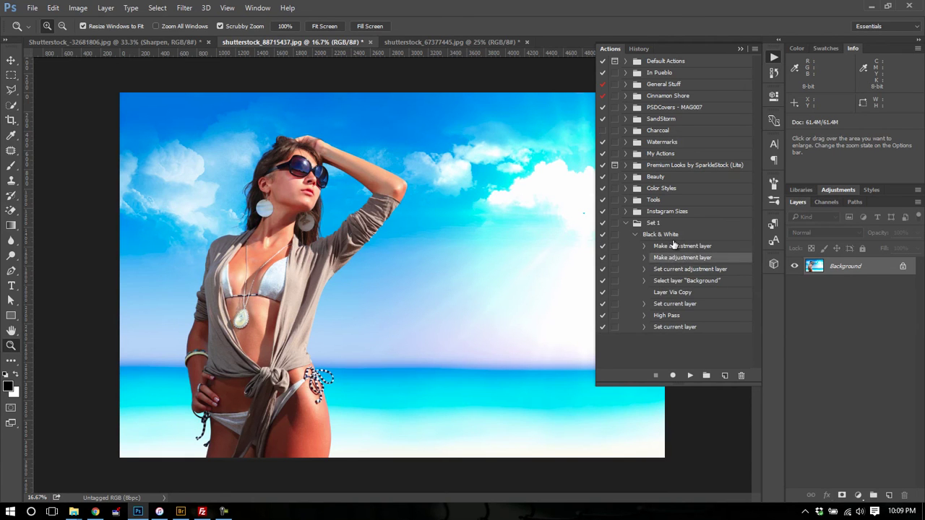
pyautogui.click(677, 246)
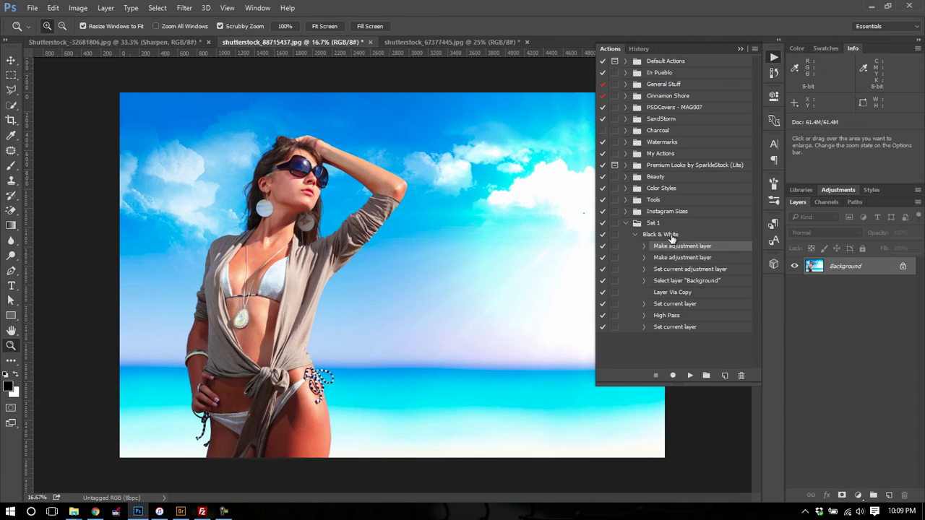
pyautogui.click(670, 236)
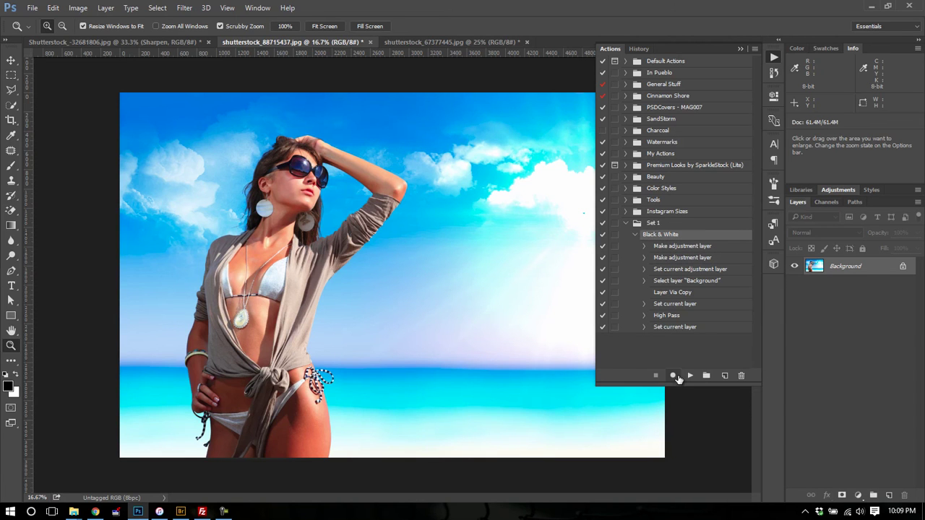
pyautogui.click(694, 375)
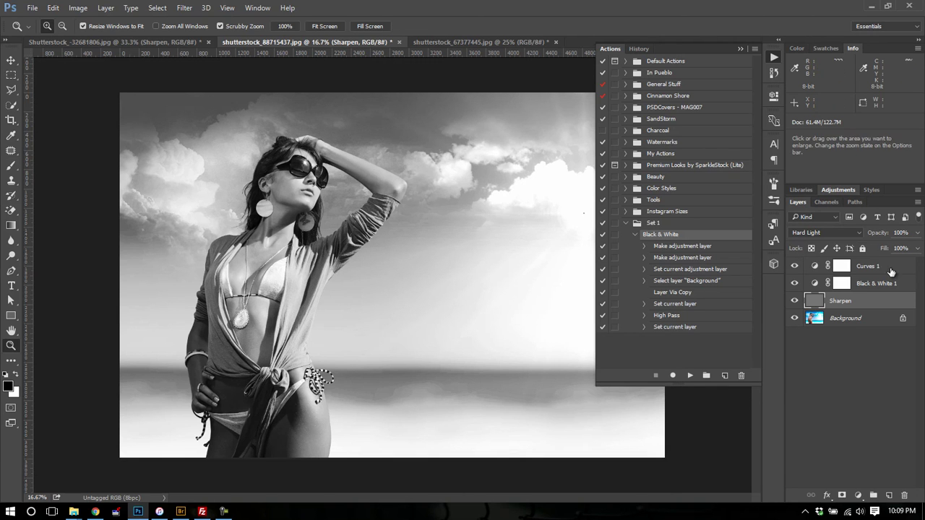
# Step: Delete the Curves 1, Black & White 1 and Sharpen layers from the beach photo and the portrait
pyautogui.keyDown('shift'); pyautogui.click(867, 268); pyautogui.keyUp('shift')
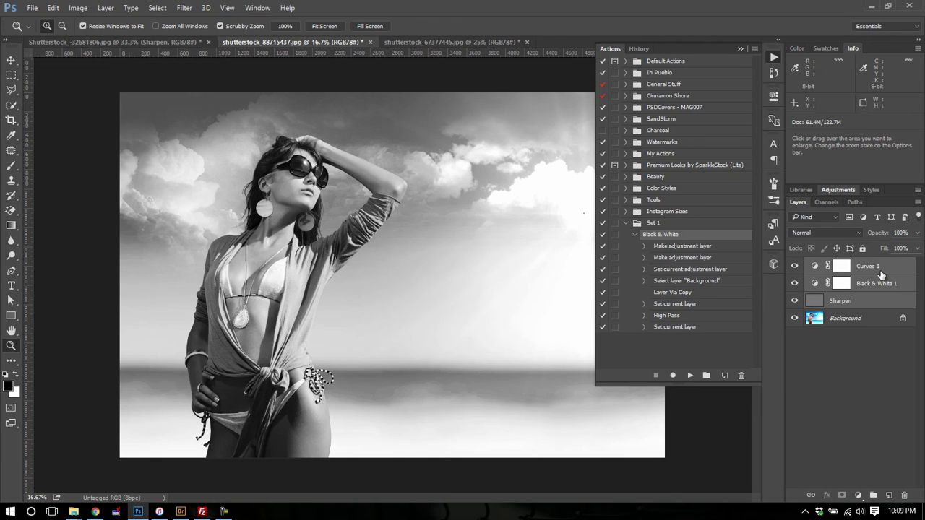
pyautogui.moveTo(881, 275); pyautogui.dragTo(904, 495)
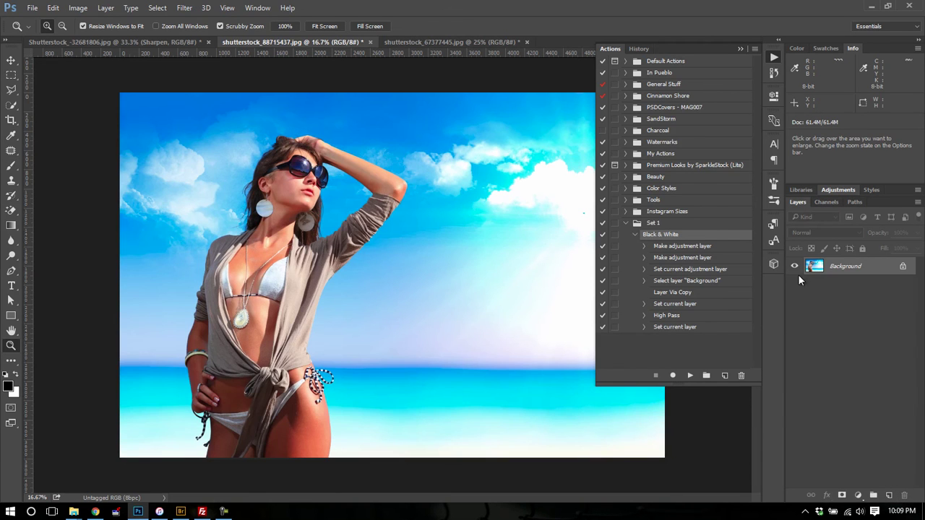
pyautogui.click(115, 42)
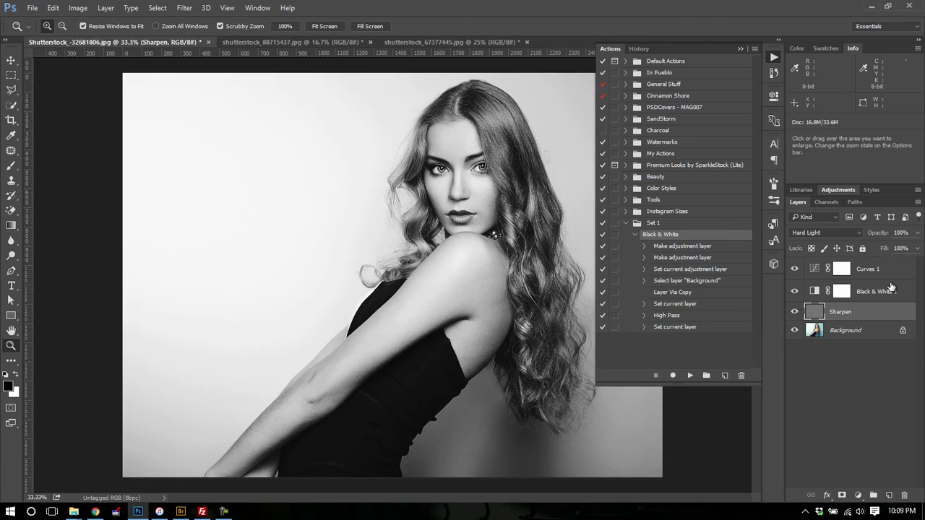
pyautogui.keyDown('shift'); pyautogui.click(886, 273); pyautogui.keyUp('shift')
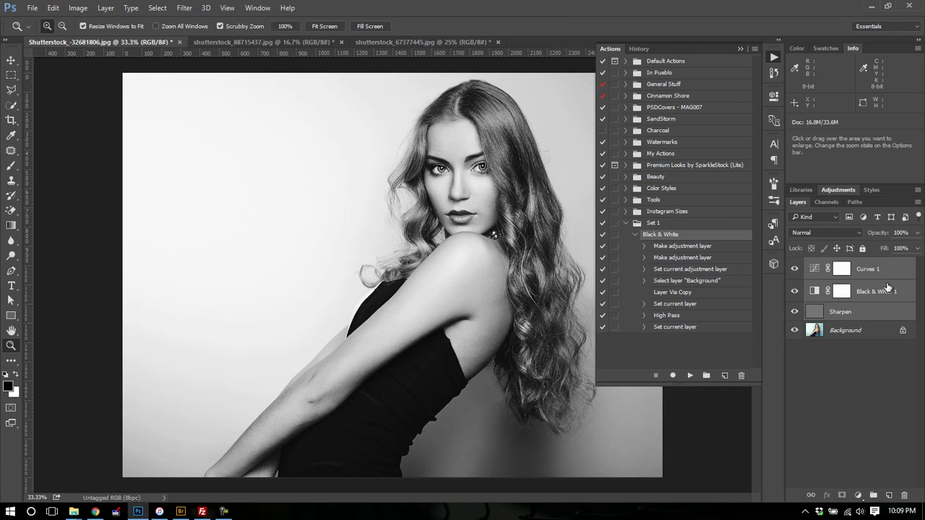
pyautogui.moveTo(884, 298); pyautogui.dragTo(905, 495)
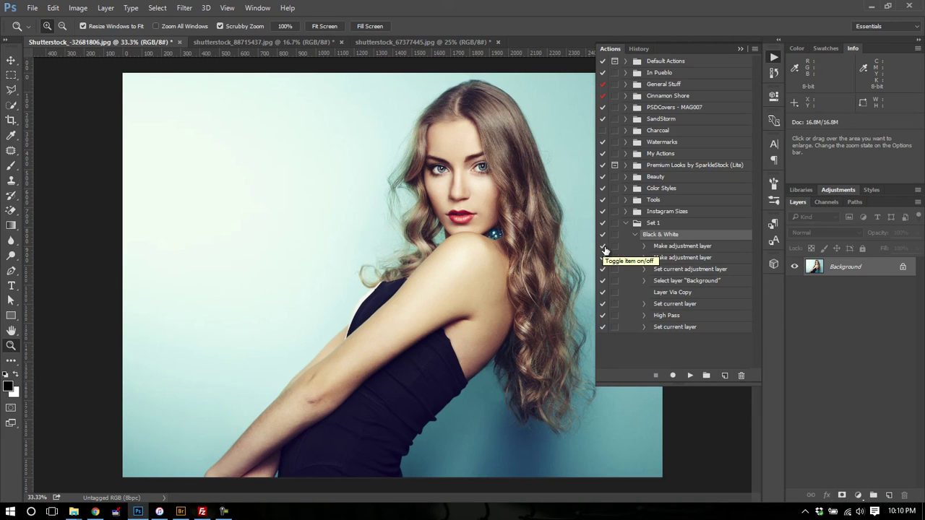
# Step: Play the Black & White action with its black-and-white conversion step turned off
pyautogui.click(645, 246)
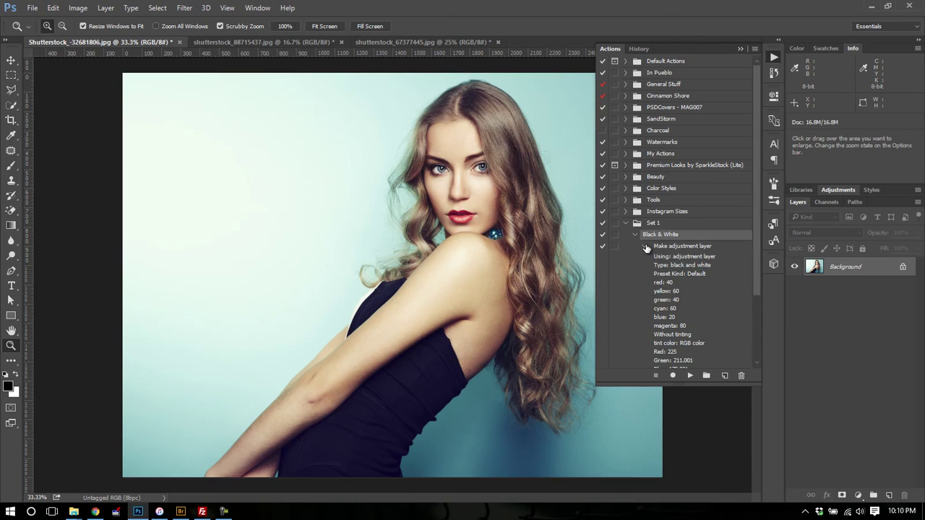
pyautogui.click(645, 246)
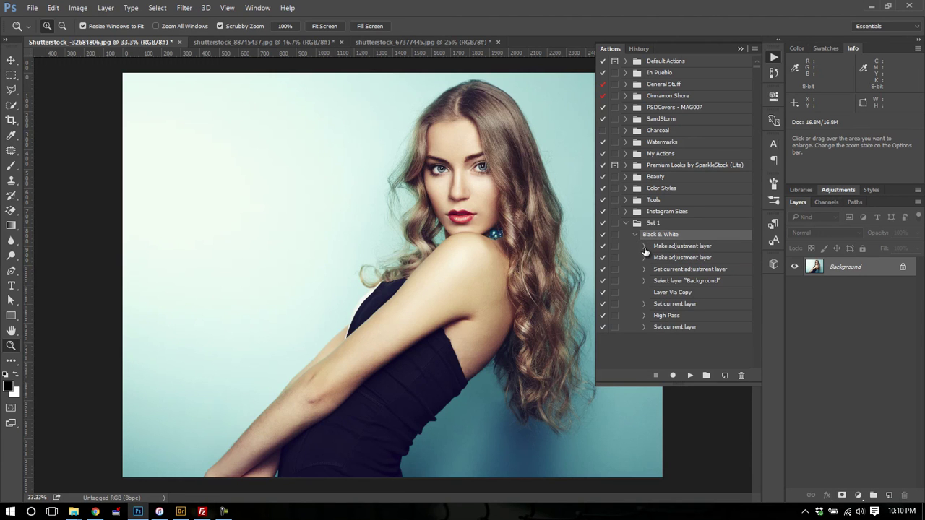
pyautogui.click(645, 246)
pyautogui.click(645, 247)
pyautogui.click(604, 249)
pyautogui.click(690, 376)
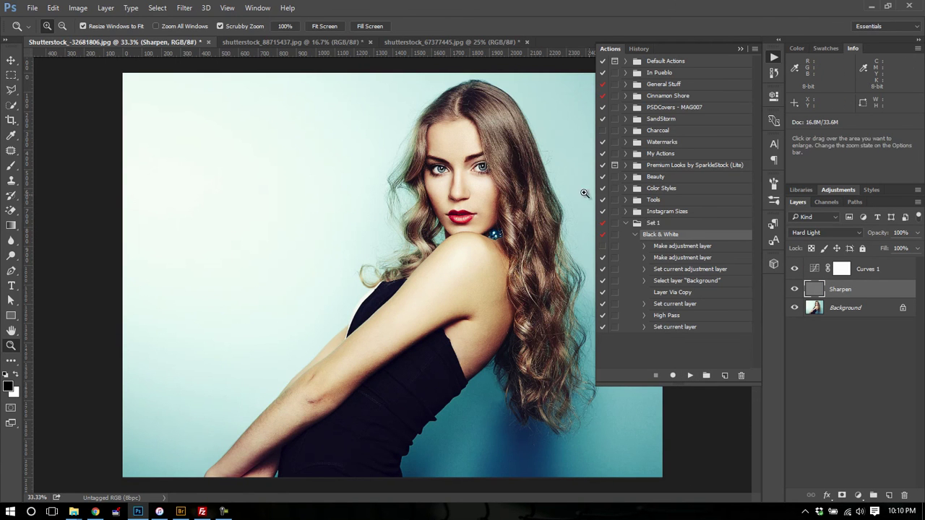
# Step: Inspect the result at the eye, select Curves 1 and Sharpen, and re-enable the first Make adjustment layer step
pyautogui.click(493, 170)
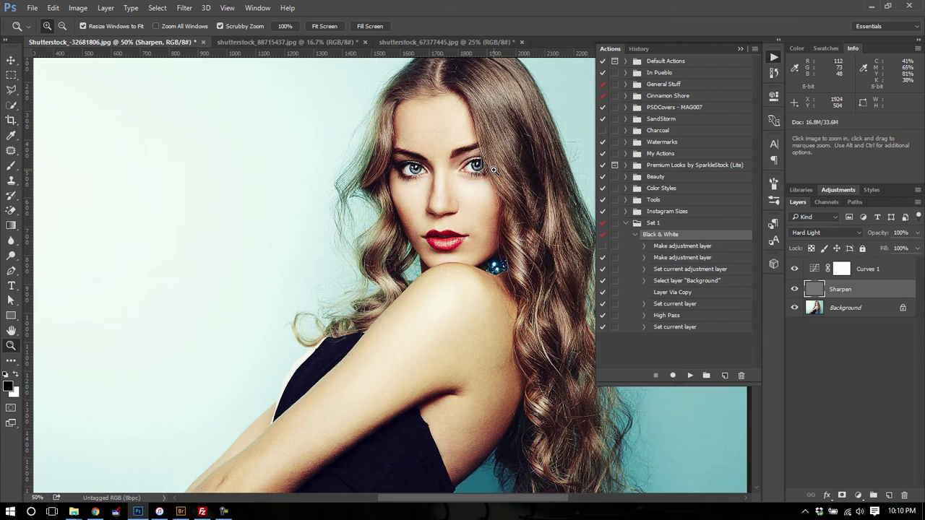
pyautogui.keyDown('alt'); pyautogui.click(494, 170); pyautogui.keyUp('alt')
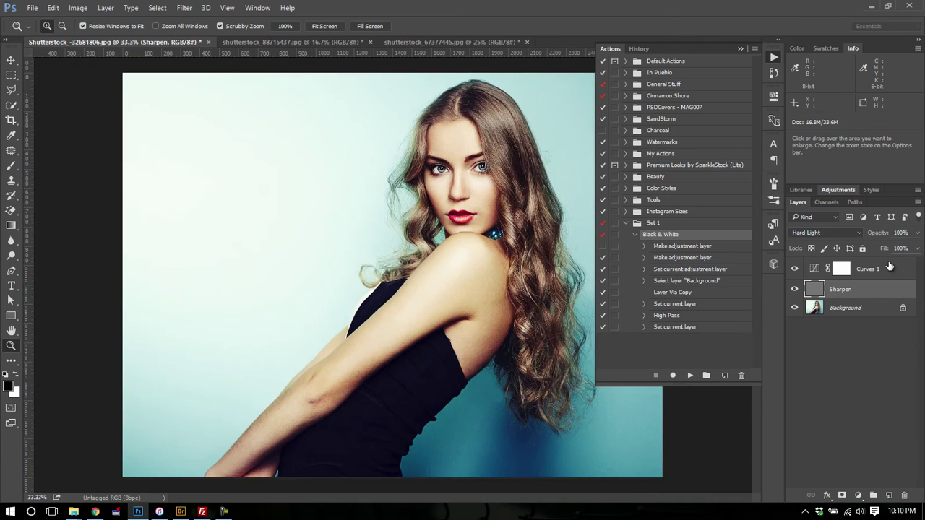
pyautogui.click(883, 269)
pyautogui.click(832, 292)
pyautogui.click(603, 247)
# Step: Delete the Curves 1 and Sharpen layers and turn off the Layer Via Copy step
pyautogui.keyDown('shift'); pyautogui.click(869, 273); pyautogui.keyUp('shift')
pyautogui.moveTo(870, 273); pyautogui.dragTo(904, 496)
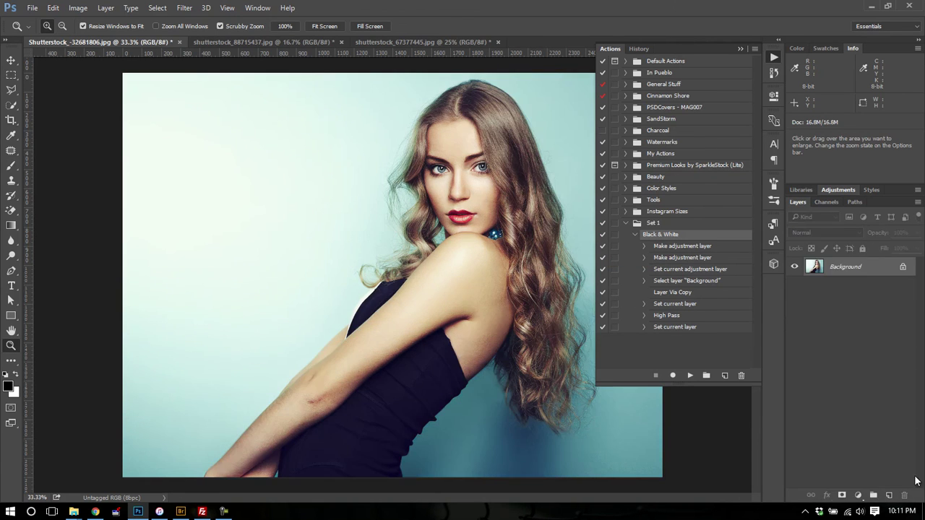
pyautogui.click(644, 269)
pyautogui.click(643, 270)
pyautogui.click(644, 303)
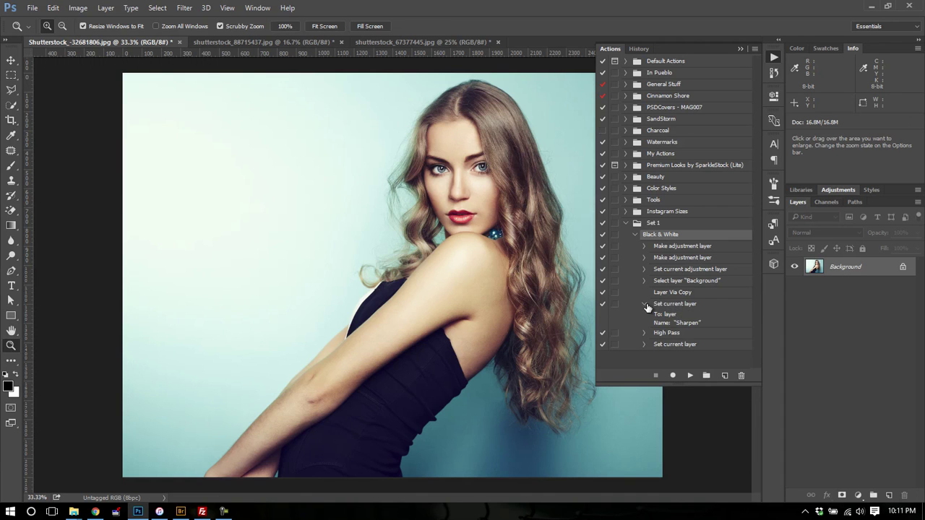
pyautogui.click(644, 305)
pyautogui.click(654, 293)
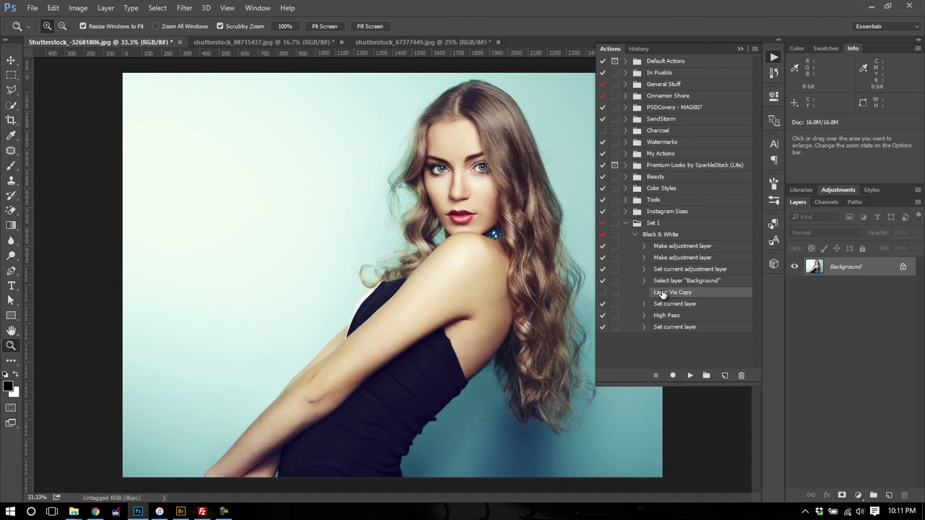
# Step: Play Black & White without Layer Via Copy, re-enable that step, and show the History panel
pyautogui.click(666, 236)
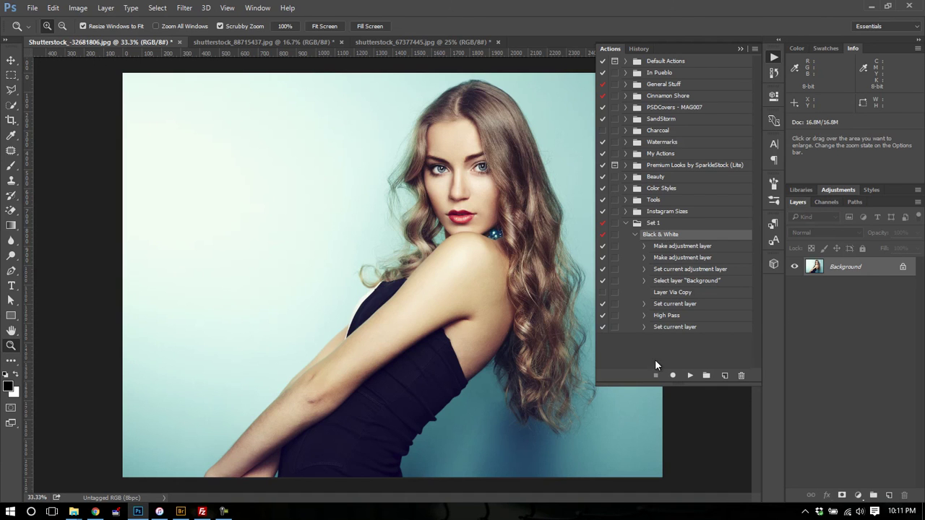
pyautogui.click(690, 375)
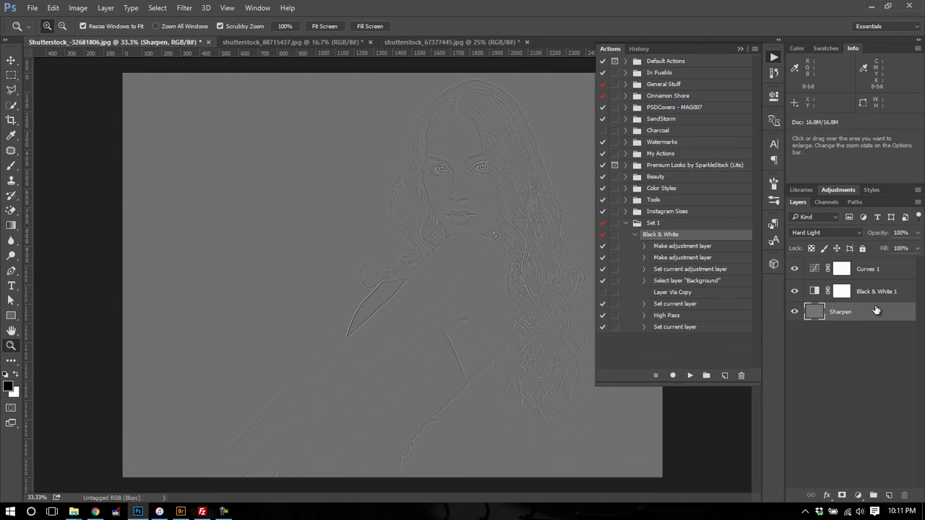
pyautogui.click(603, 293)
pyautogui.click(774, 72)
pyautogui.scroll(5, 722, 217)
# Step: Revert the portrait to its opening History snapshot and go back to the Actions panel's My Actions set
pyautogui.click(674, 64)
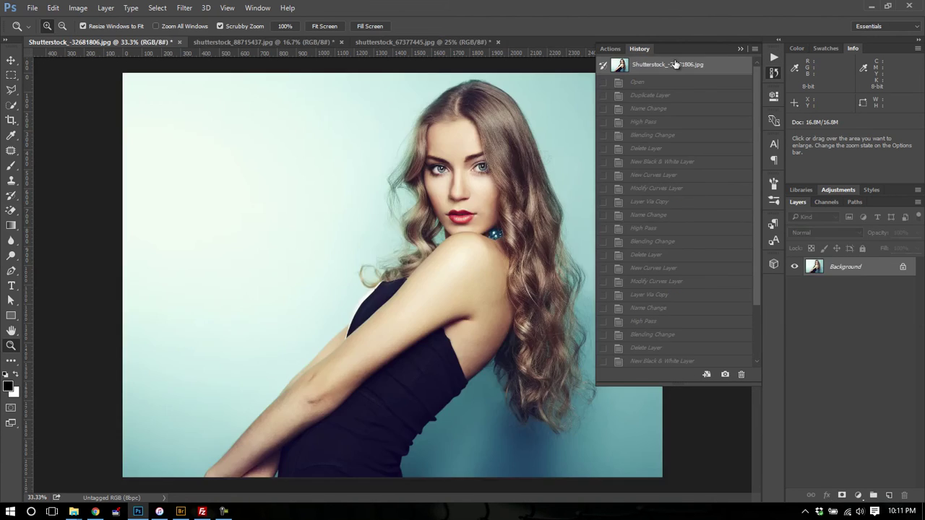
pyautogui.click(774, 58)
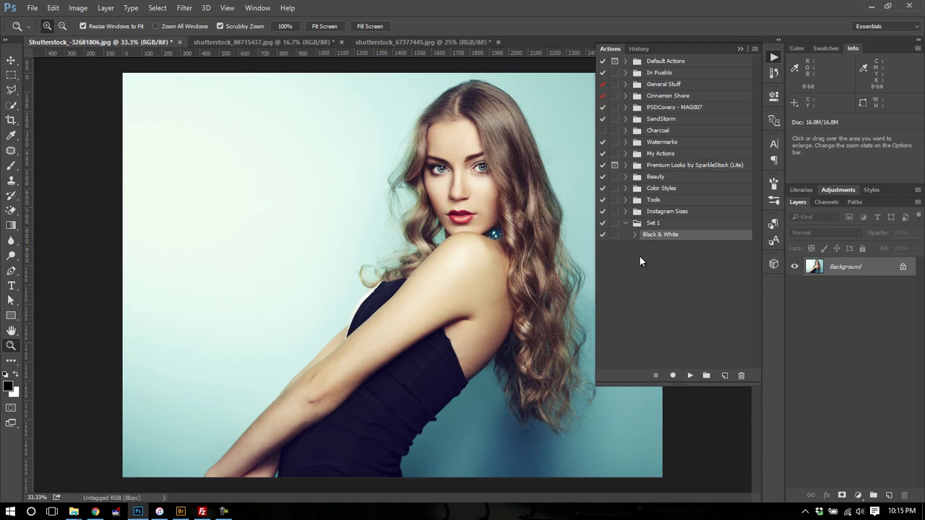
pyautogui.click(625, 154)
pyautogui.click(626, 154)
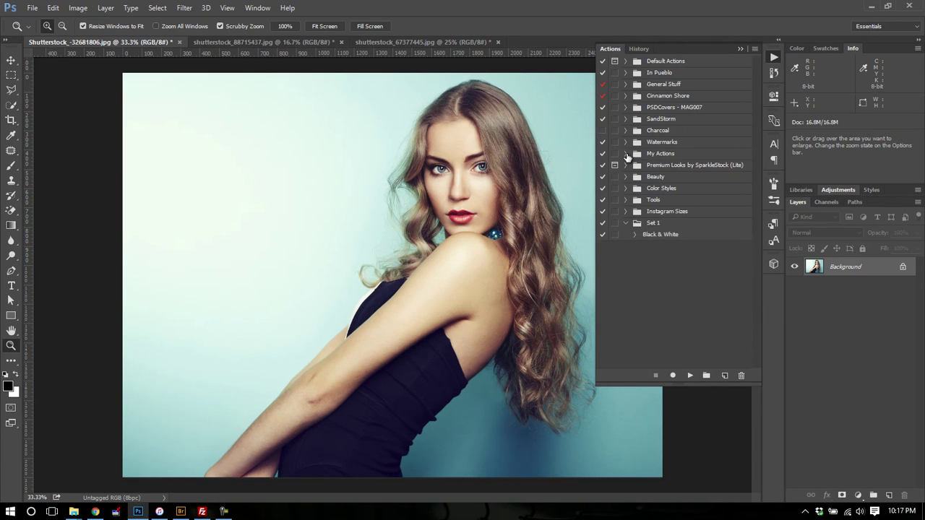
# Step: Play Genevieve from My Actions, compare it on and off, then delete its layer group
pyautogui.click(626, 154)
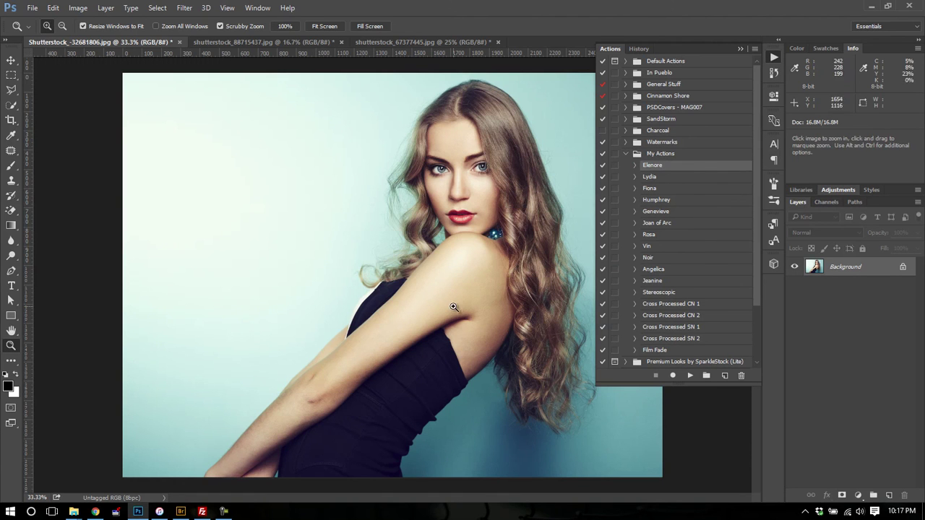
pyautogui.click(679, 213)
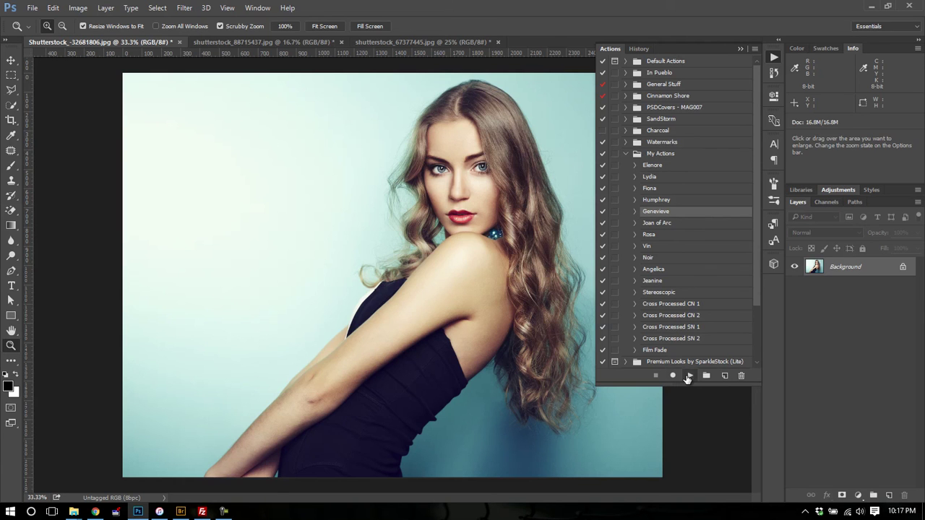
pyautogui.click(689, 376)
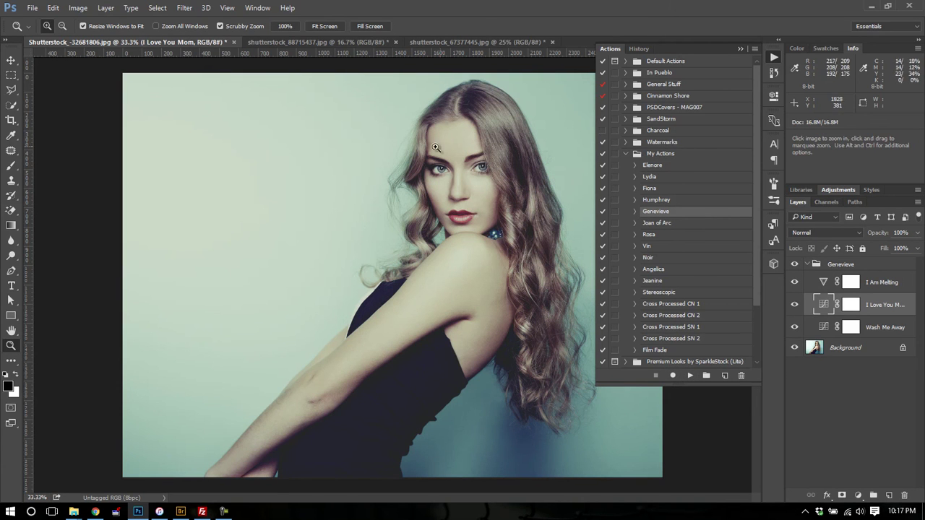
pyautogui.click(807, 263)
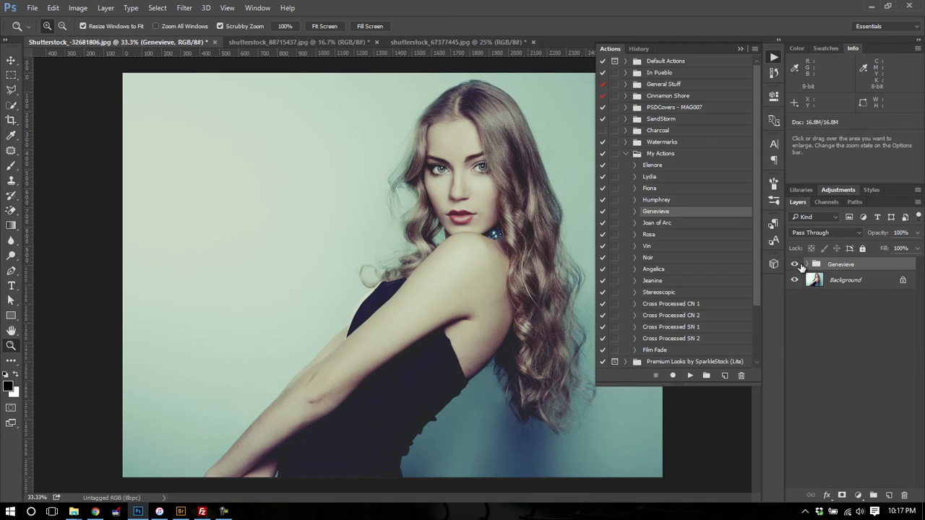
pyautogui.click(795, 265)
pyautogui.click(795, 265)
pyautogui.click(794, 264)
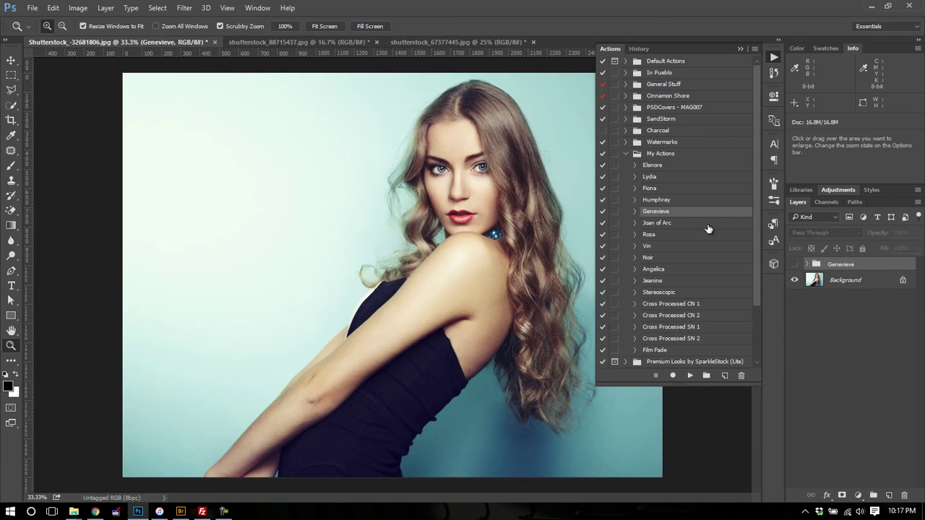
pyautogui.moveTo(863, 266); pyautogui.dragTo(902, 494)
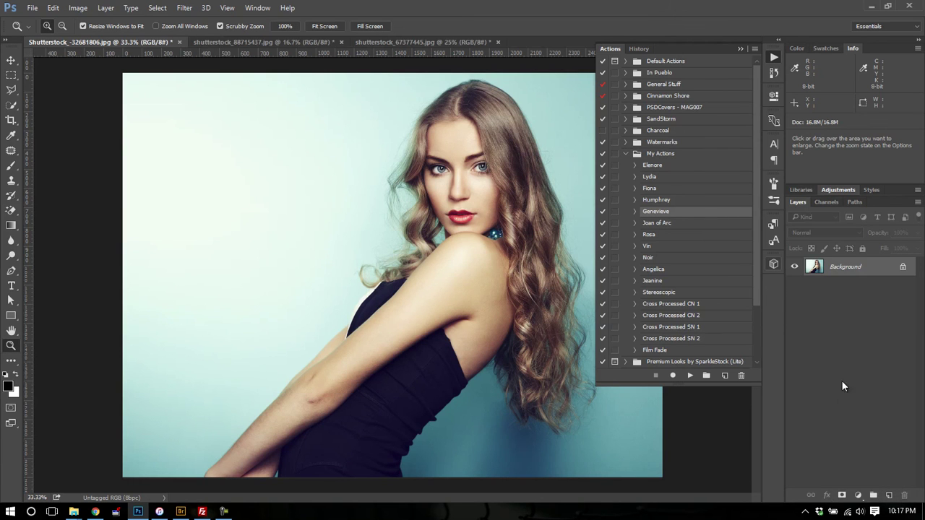
# Step: Play the Noir action on the portrait and delete its layer group
pyautogui.click(663, 258)
pyautogui.click(689, 375)
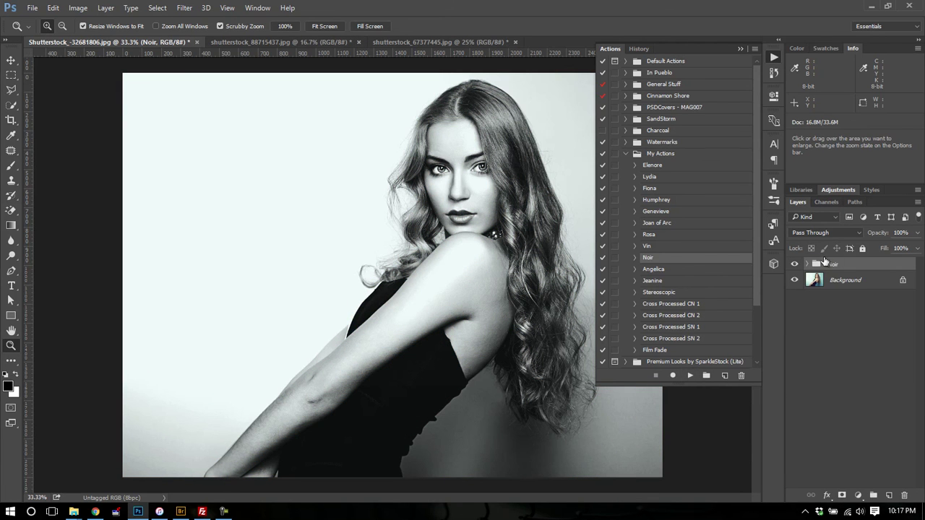
pyautogui.moveTo(827, 265); pyautogui.dragTo(906, 493)
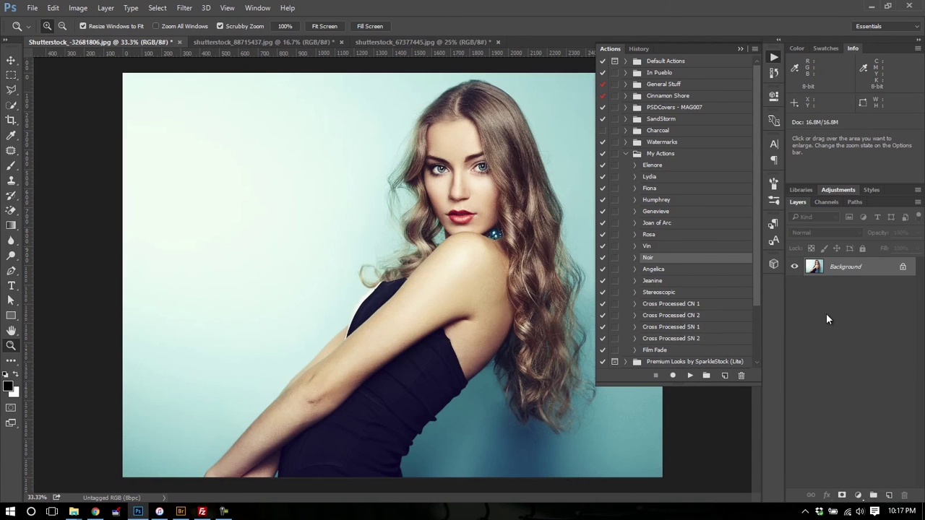
# Step: Select the Stereoscopic action and bring up the folder of stock images
pyautogui.click(700, 294)
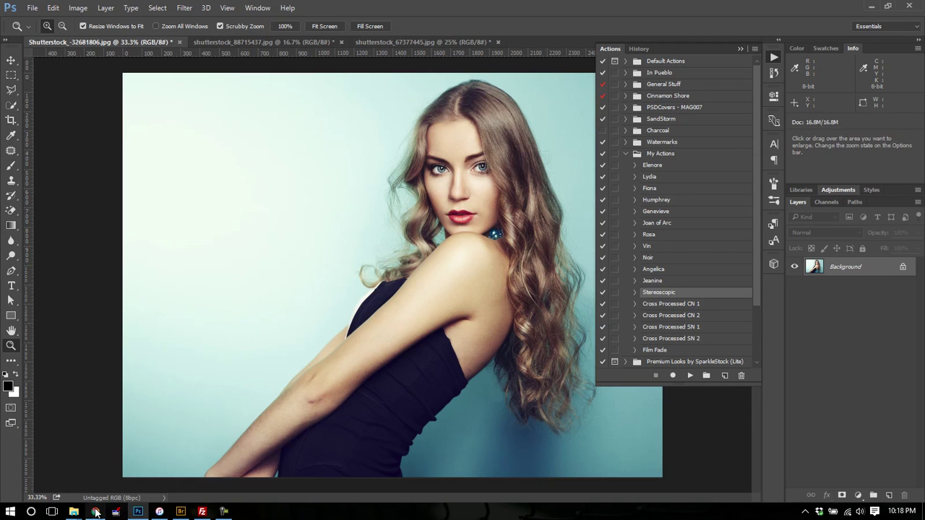
pyautogui.moveTo(74, 513)
pyautogui.click(62, 466)
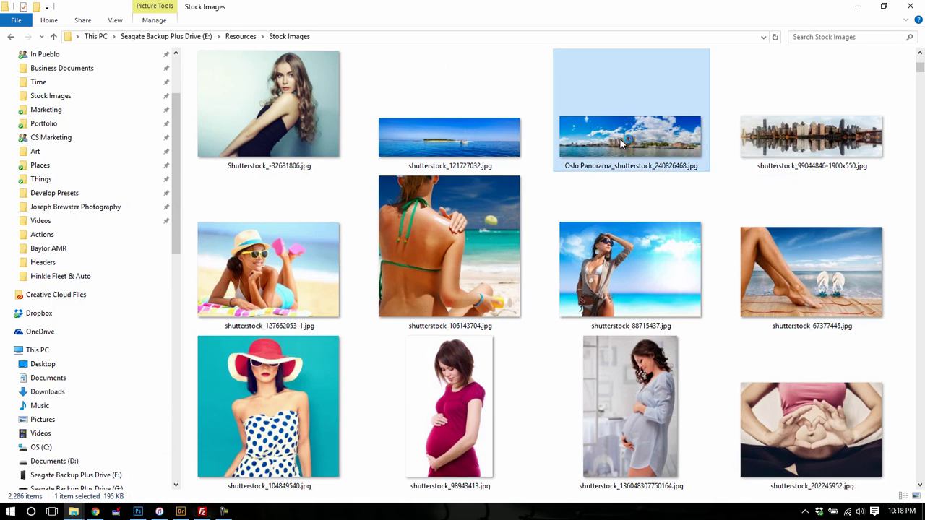
pyautogui.hotkey('alt', 'Tab')
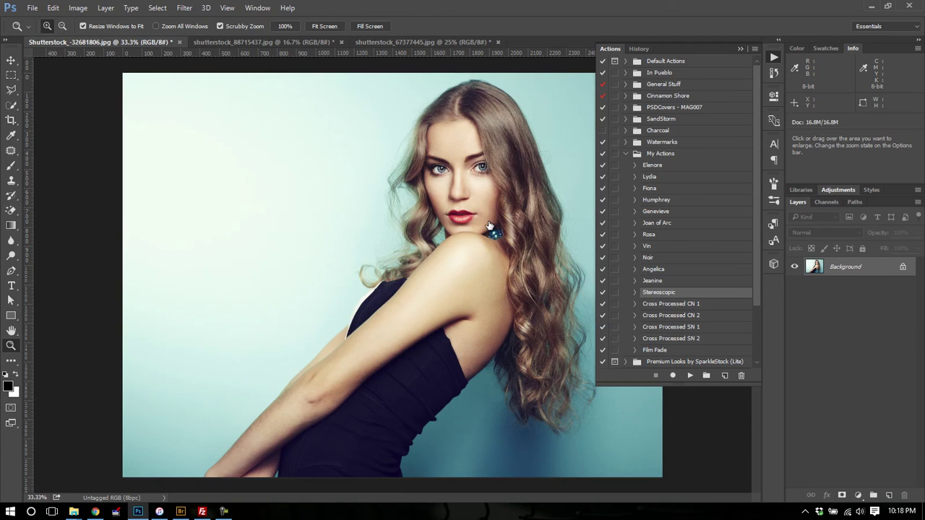
# Step: Open Oslo Panorama, play the Stereoscopic action on it, and zoom out twice to see the tiny planet
pyautogui.moveTo(489, 225); pyautogui.dragTo(492, 227)
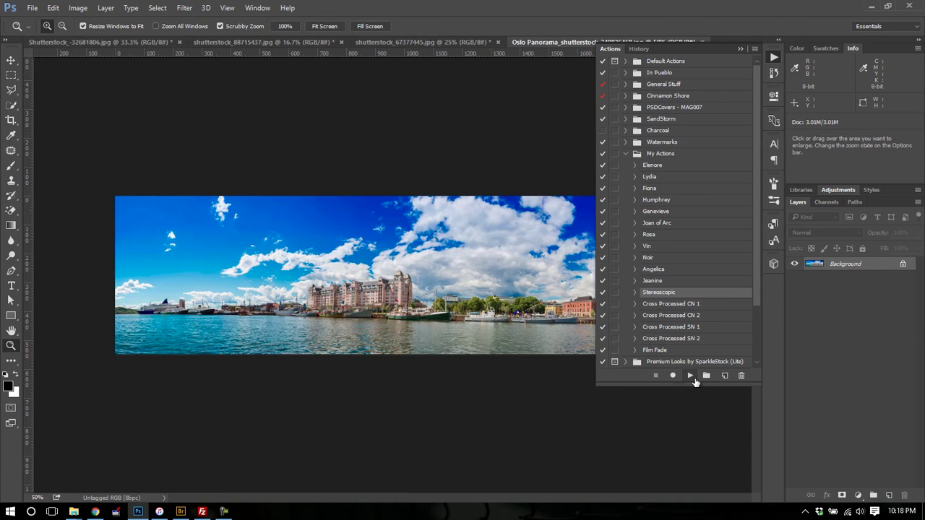
pyautogui.click(692, 377)
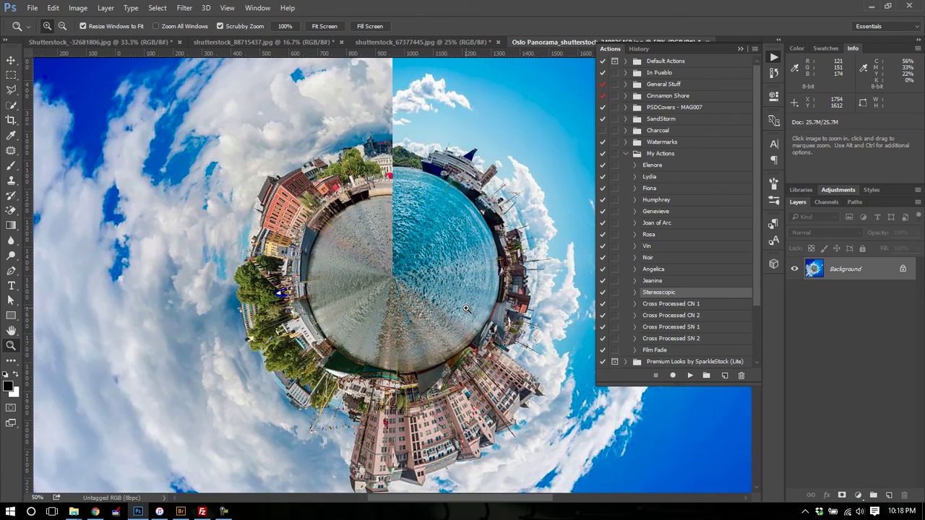
pyautogui.keyDown('alt'); pyautogui.click(466, 309); pyautogui.keyUp('alt')
pyautogui.keyDown('alt'); pyautogui.click(466, 308); pyautogui.keyUp('alt')
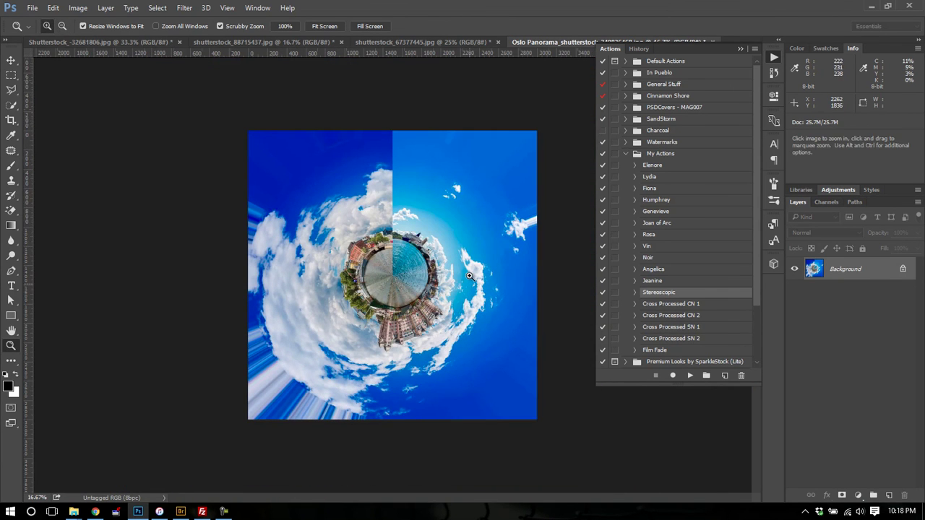